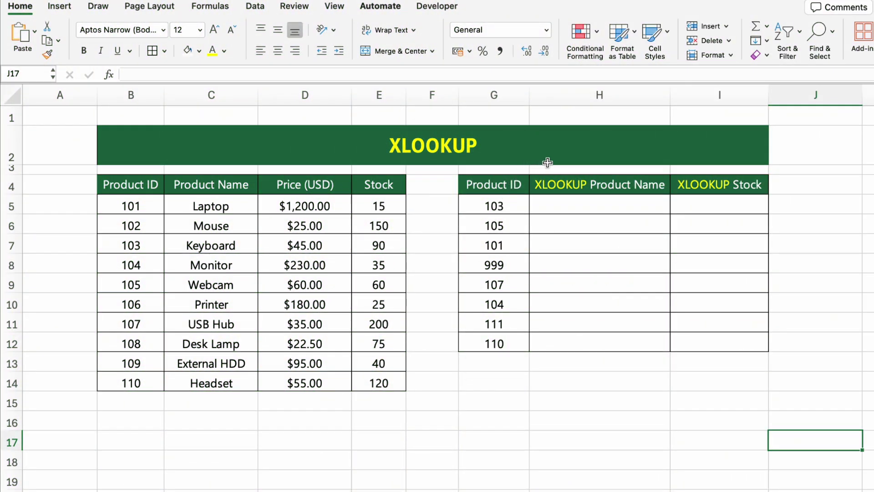
- In H5, enter =XLOOKUP(G5,B$4:B$14,C$4:C$14,"Not Found") to return the product name for the ID in G5
left_click(569, 149)
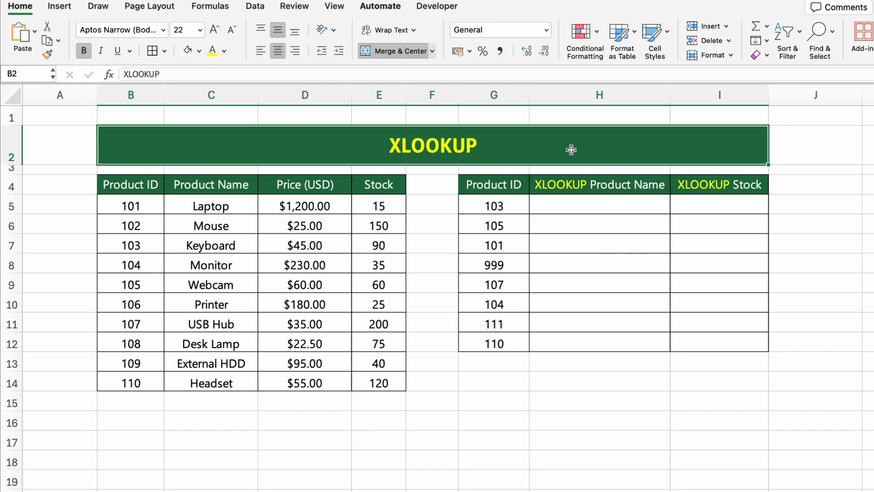
left_click(600, 205)
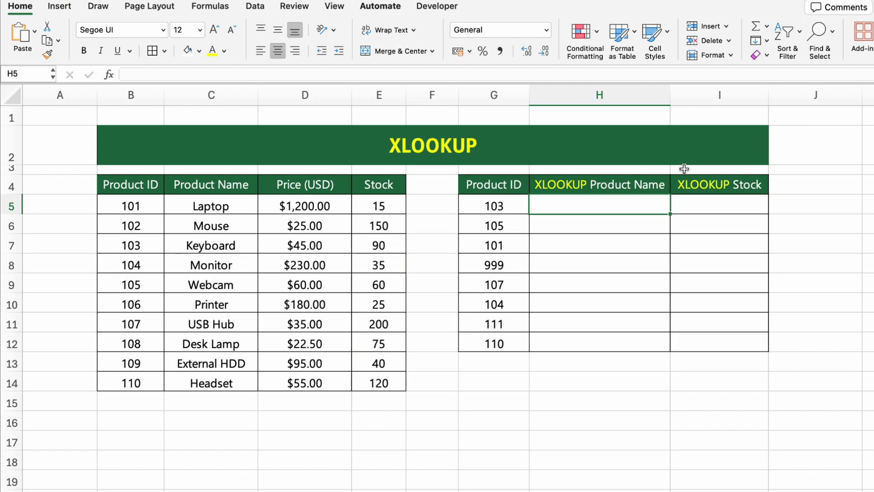
type("=xlookup")
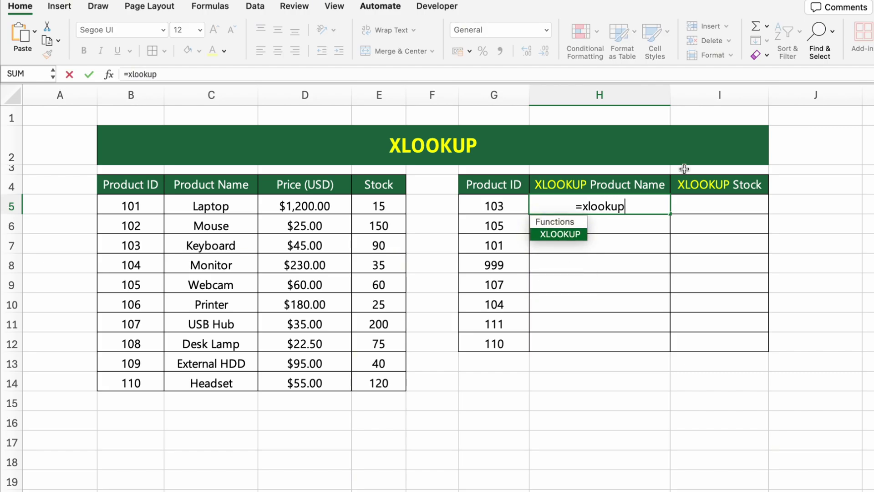
key("Tab")
left_click(514, 205)
type(",")
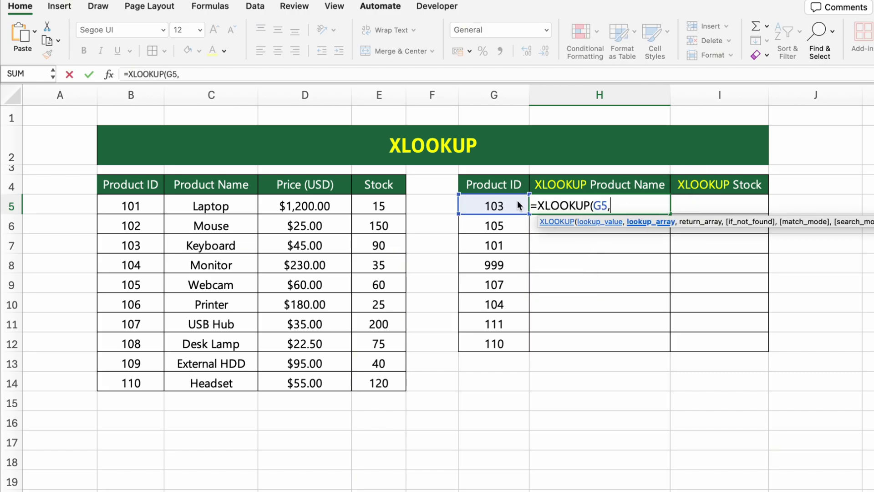
left_click_drag(142, 184, 153, 381)
type(",")
left_click_drag(211, 185, 250, 381)
type(",\"Not Found\")")
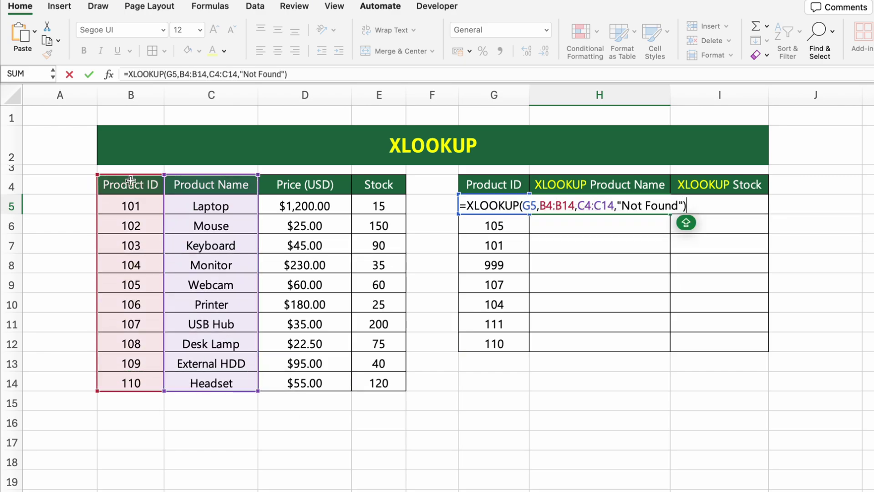
key("Return")
- Fill the XLOOKUP product name formula from H5 down to H12
left_click(663, 201)
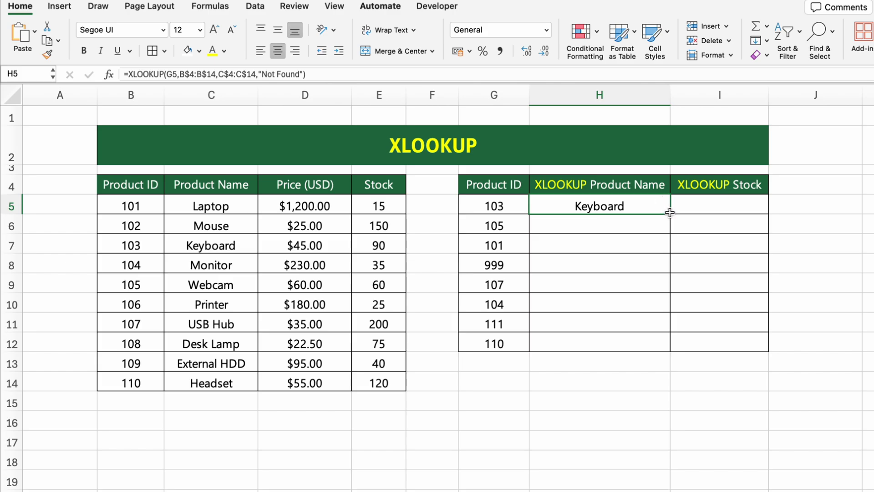
left_click_drag(669, 214, 681, 347)
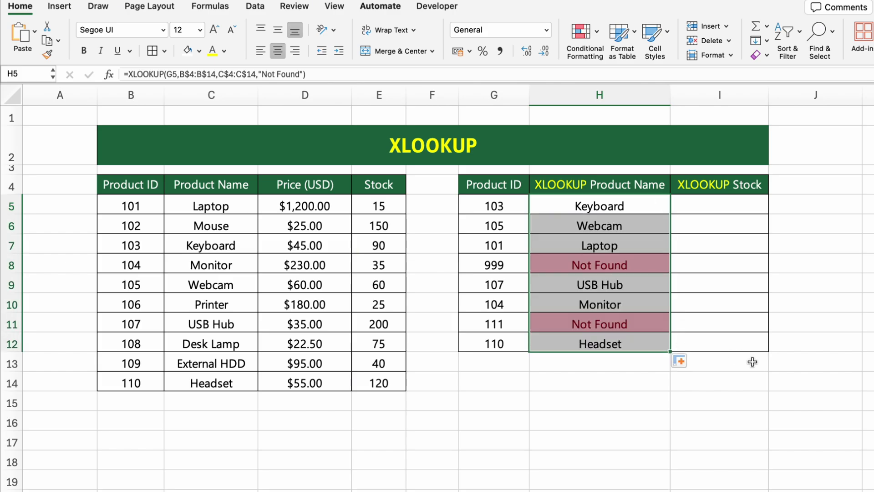
left_click(754, 363)
left_click(811, 385)
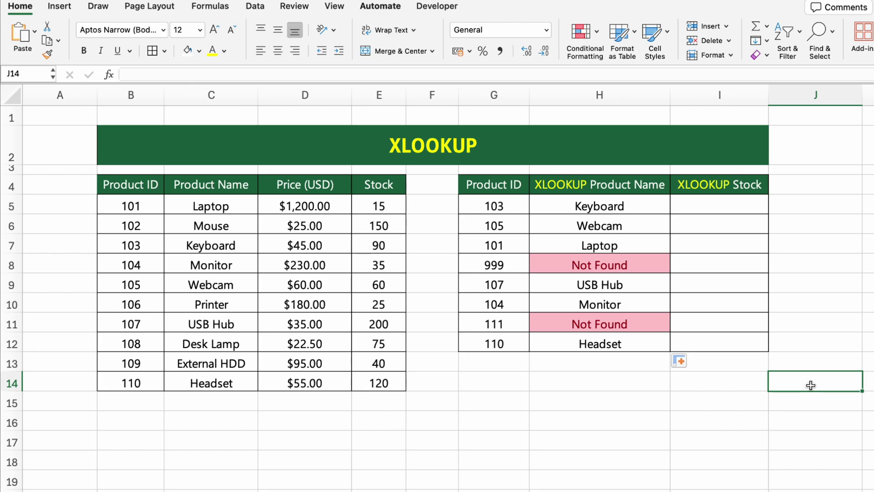
- In I5, enter =XLOOKUP(G5,B4:B14,E4:E14, "Not Found") to return the stock for the ID in G5
left_click(750, 209)
type("=")
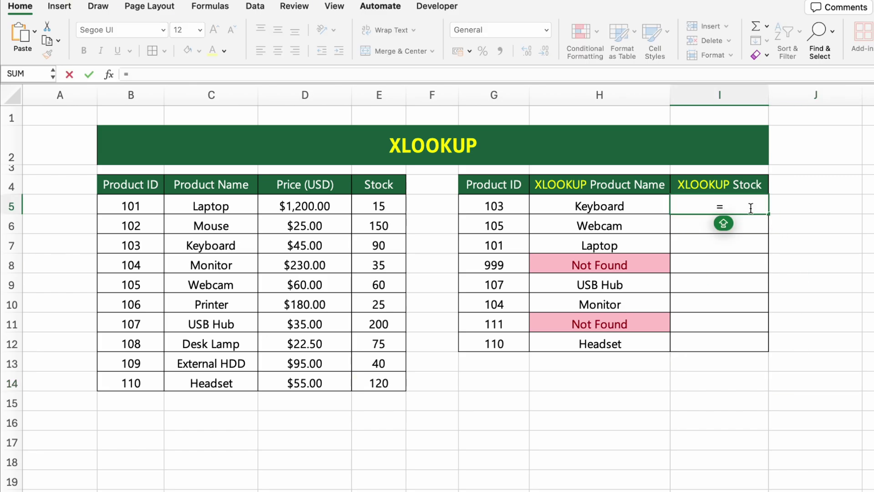
type("XLOOKUP(")
left_click(509, 203)
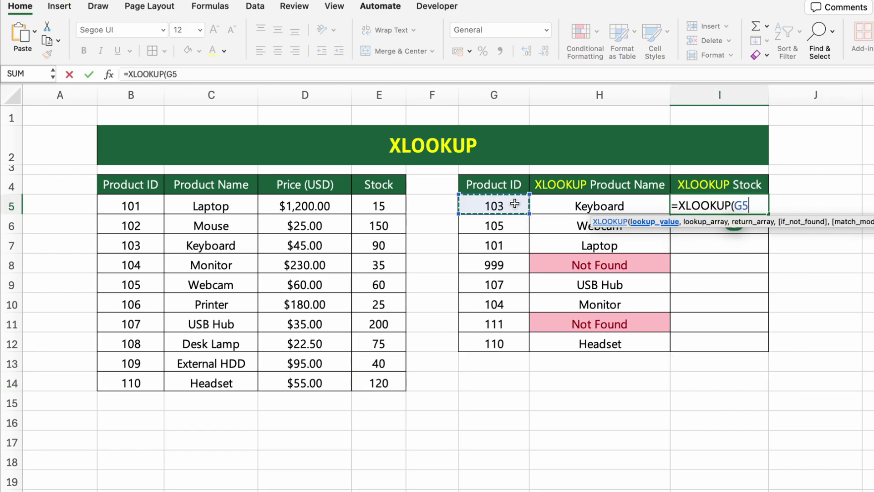
type(",")
left_click_drag(130, 184, 130, 381)
type(",")
left_click_drag(379, 185, 382, 380)
type(", \"Not Found\")")
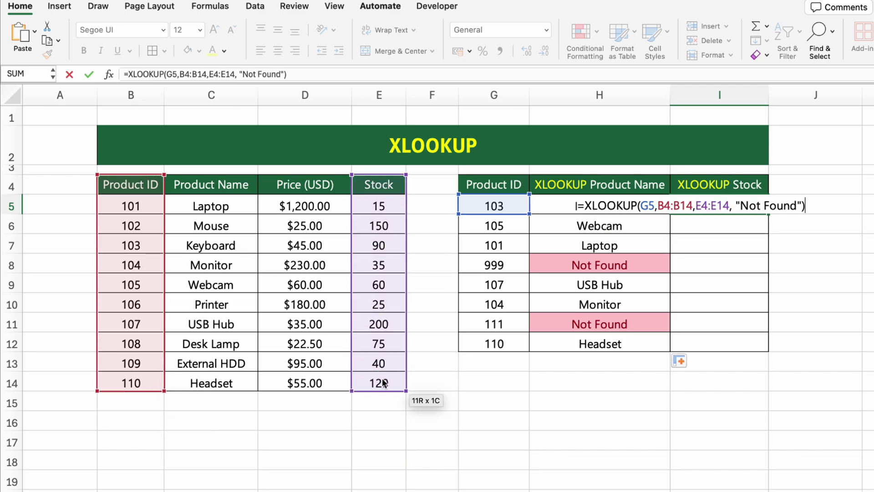
key("Return")
- Fill the XLOOKUP stock formula from I5 down to I12
left_click_drag(768, 214, 770, 354)
left_click(842, 365)
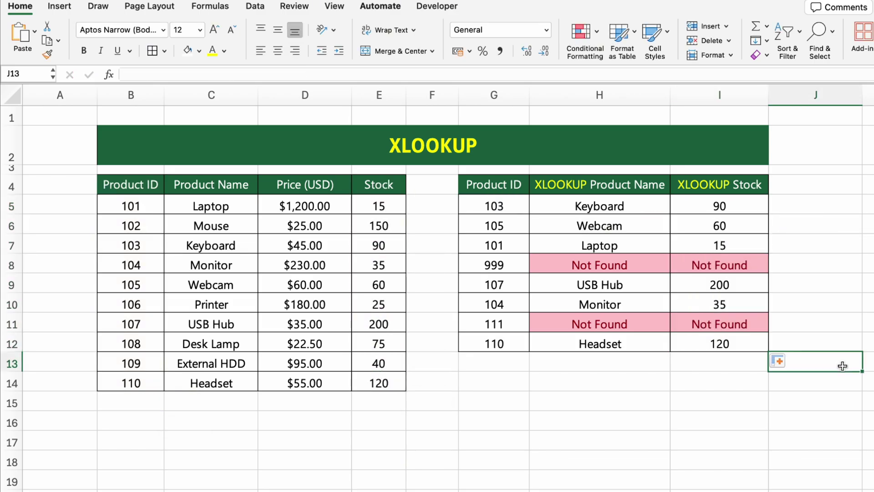
left_click(861, 392)
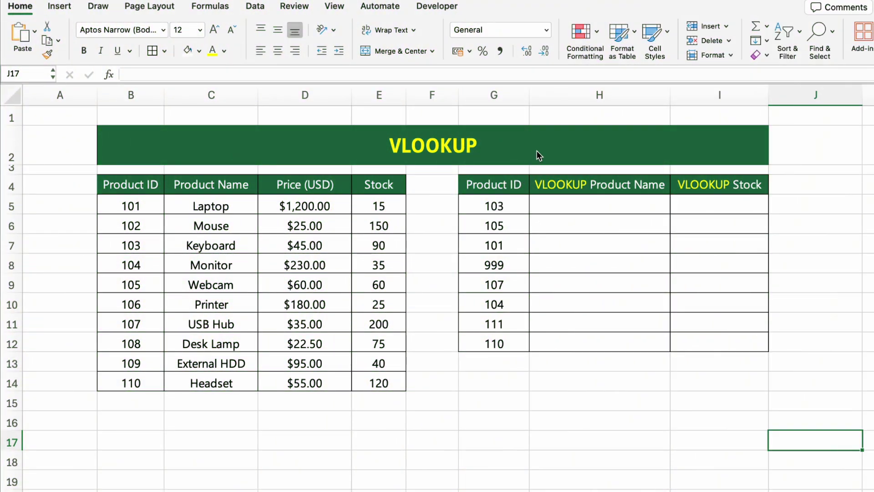
- On the VLOOKUP sheet, start a VLOOKUP formula in H5 with G5 as lookup value and B4:E14 as table array
left_click(536, 150)
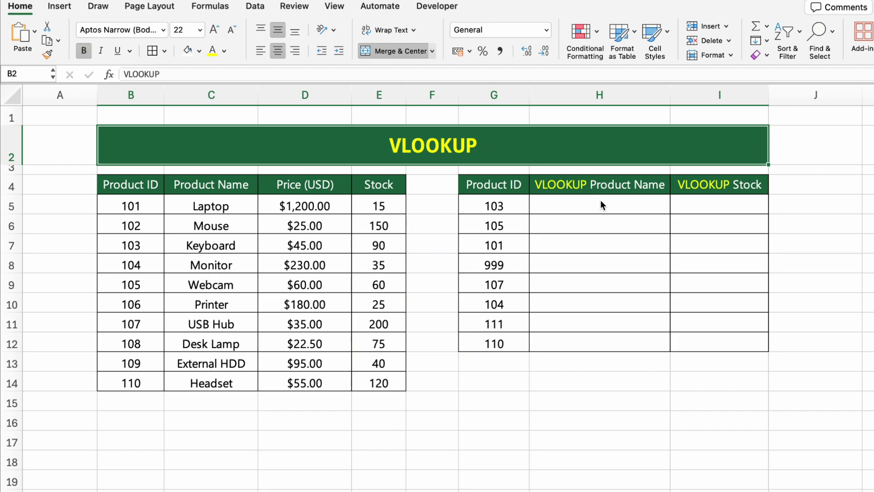
left_click(616, 204)
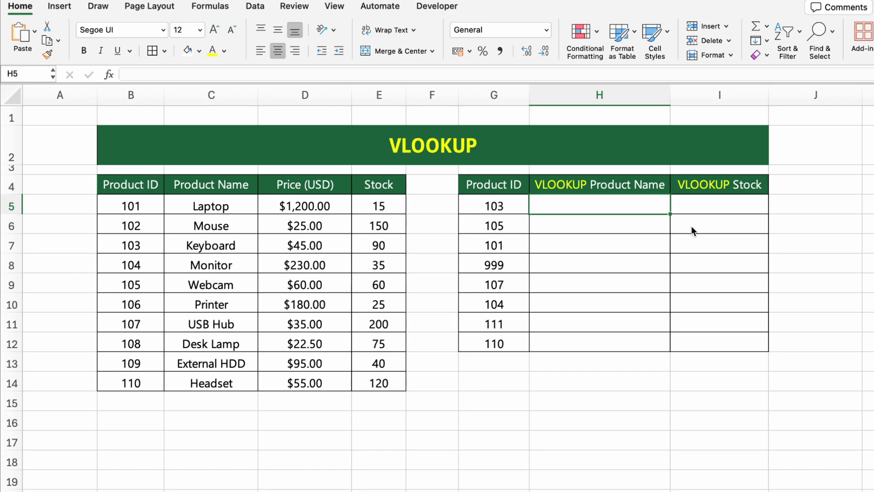
type("=VLOOKU")
key("Tab")
left_click(494, 206)
type(",")
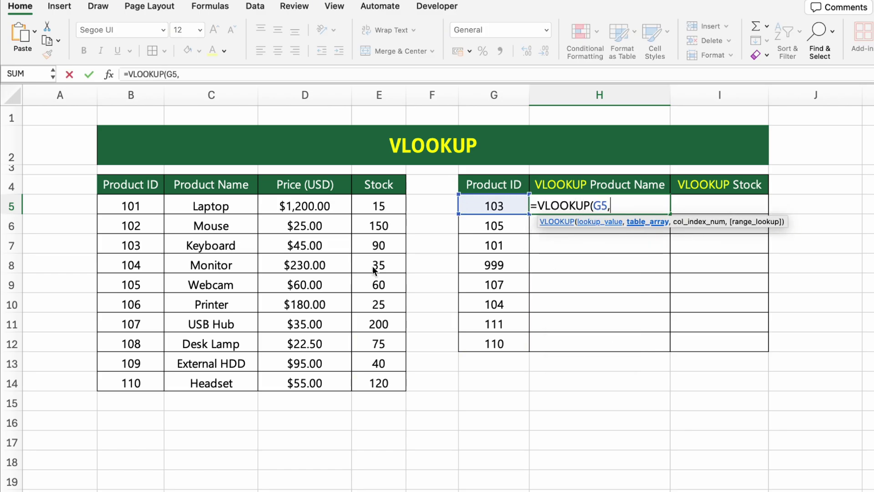
left_click_drag(131, 185, 371, 381)
type(",")
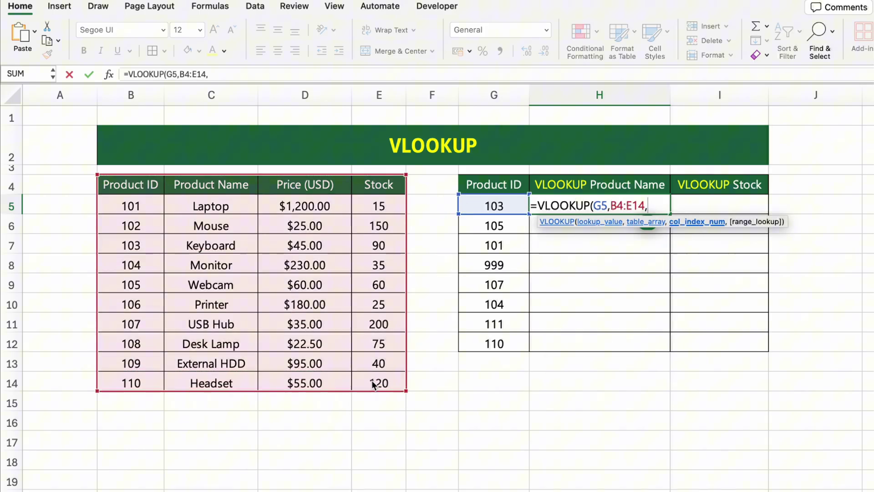
- Lock the table rows as B$4:E$14 and complete the H5 formula with column index 2 and FALSE for an exact match
left_click(616, 205)
type("$")
key("Right")
key("Right")
key("Right")
type("$")
key("End")
type("2, FALSE")
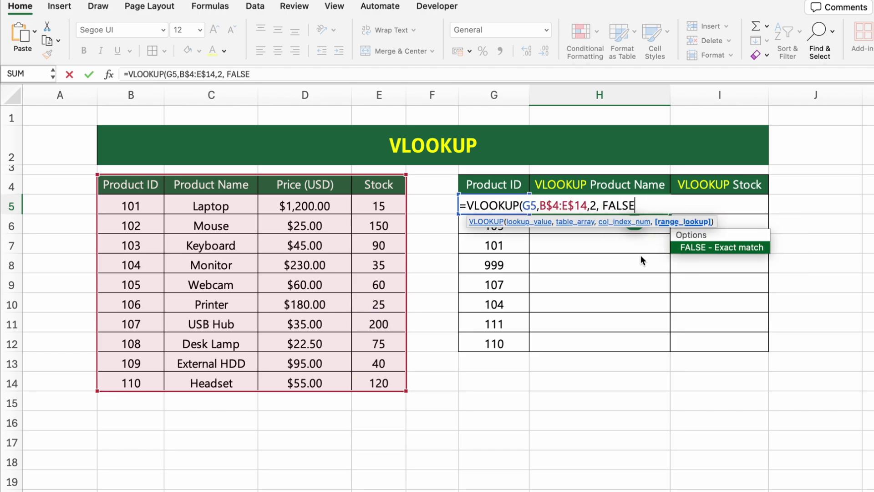
key("Return")
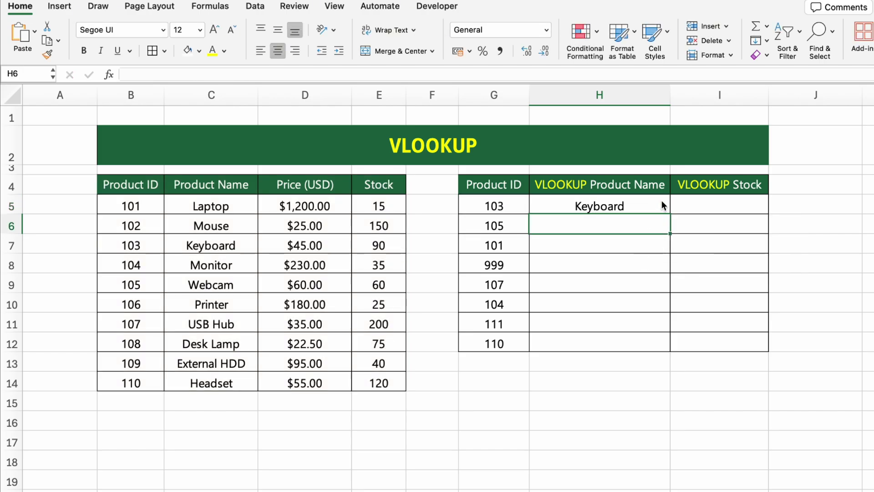
- Fill the VLOOKUP product name formula from H5 down to H12
left_click(662, 200)
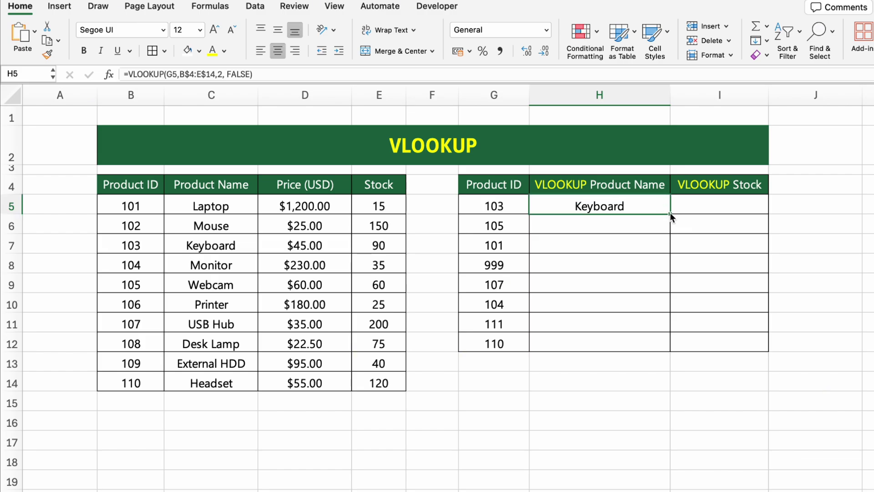
left_click_drag(670, 212, 674, 344)
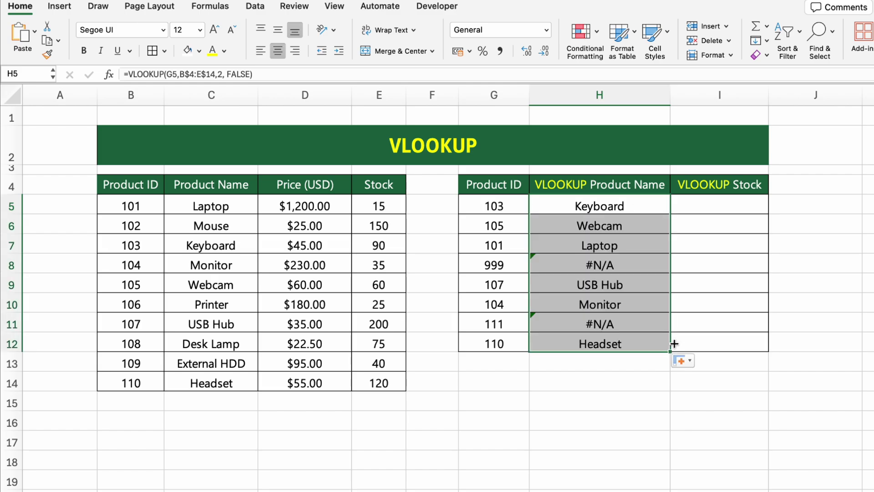
left_click(722, 359)
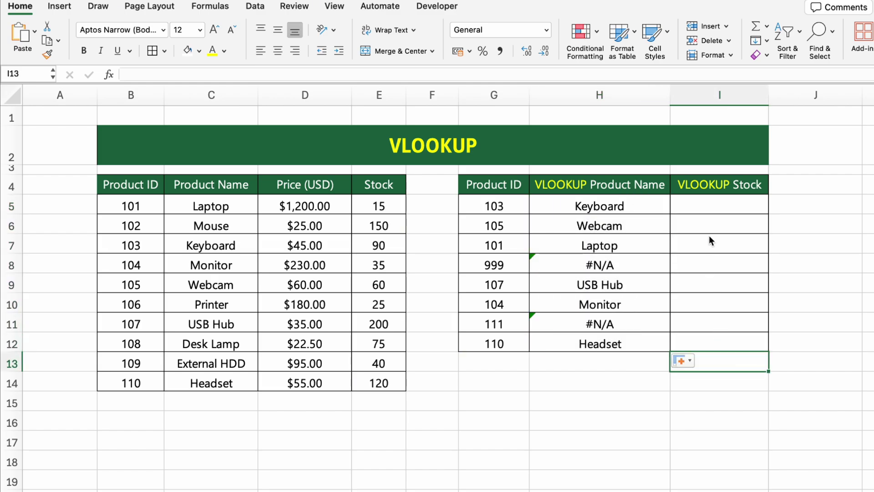
- In I5, enter =VLOOKUP(G5,B$4:E$14,4, FALSE) to return the stock for the ID in G5
left_click(751, 209)
type("=VLOOKUP(")
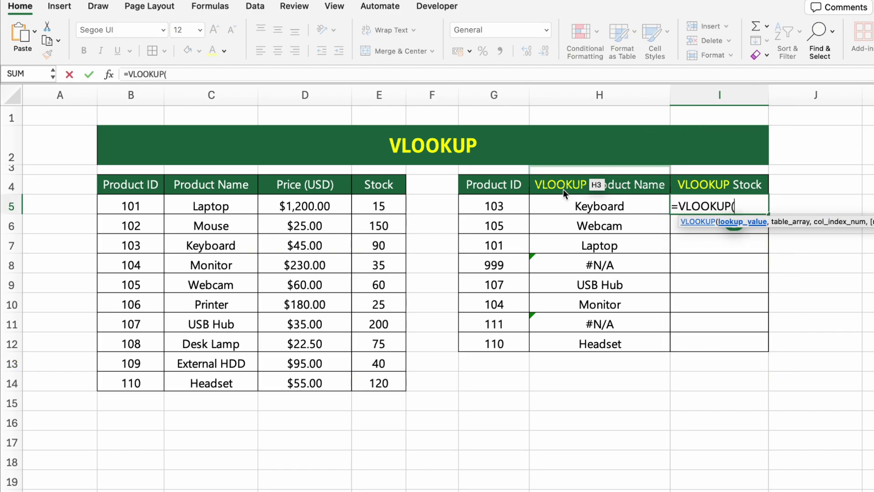
left_click(494, 206)
type(",")
left_click_drag(147, 184, 389, 385)
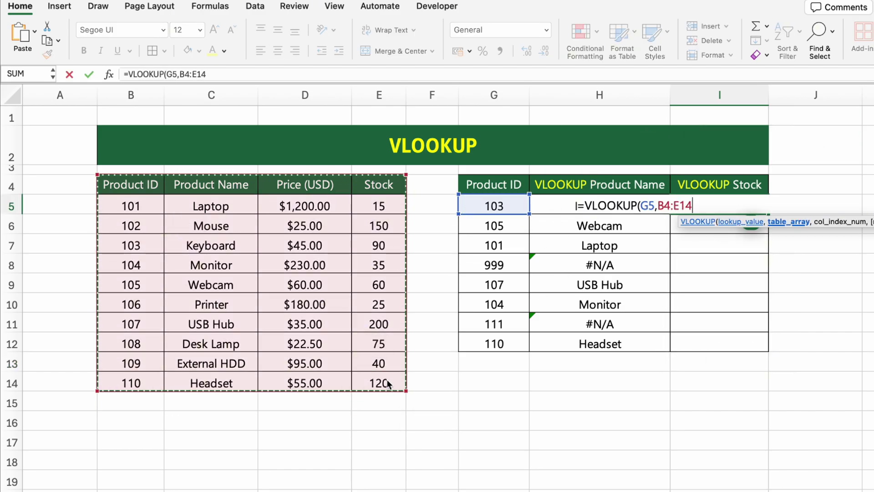
type(",")
left_click(672, 206)
type("$4:E$14,")
left_click(731, 207)
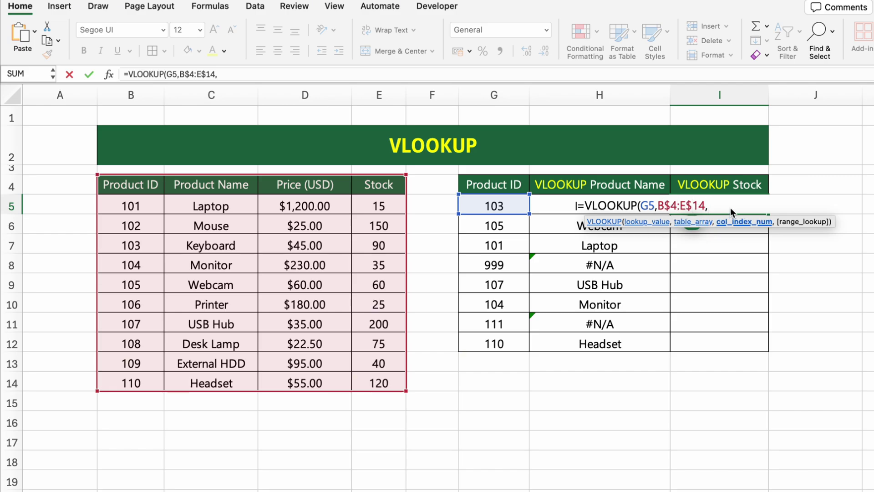
type("4, FALSE)")
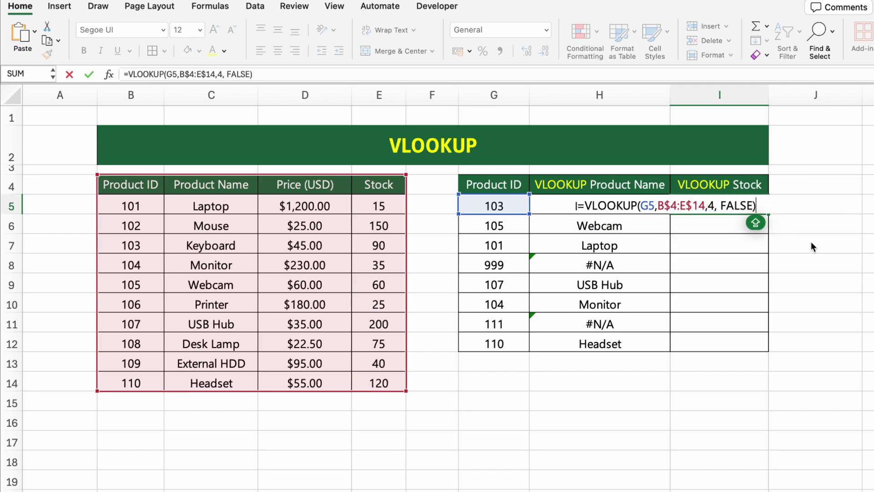
key("Return")
- Fill the VLOOKUP stock formula from I5 down to I12
left_click(761, 204)
left_click_drag(769, 211, 777, 355)
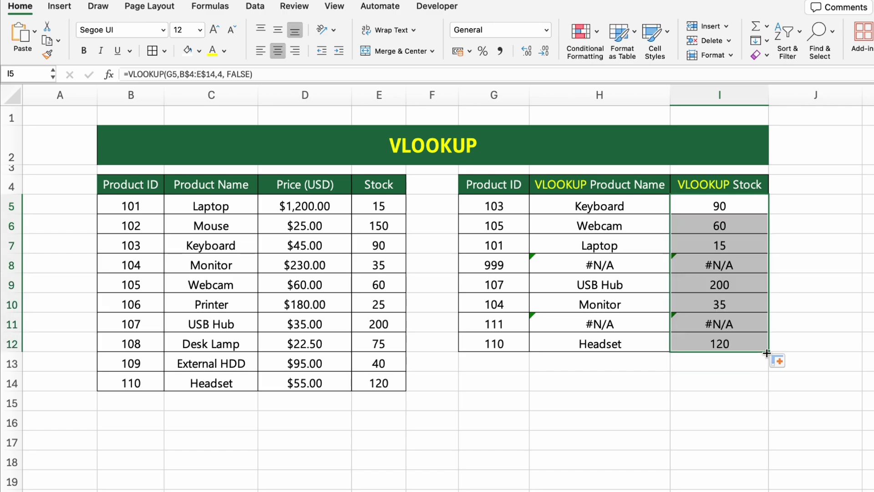
left_click(809, 329)
left_click(848, 401)
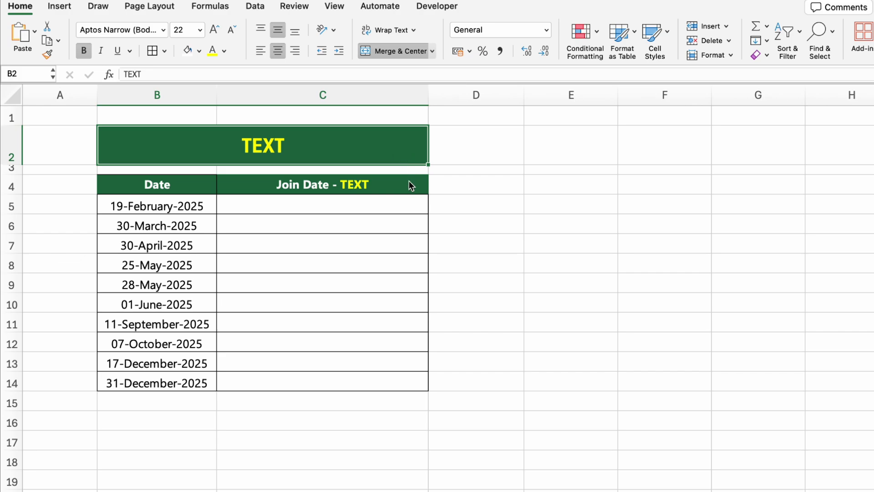
- On the TEXT sheet, join the text "Last updated on " with the date in B5 using & in C5
left_click(410, 200)
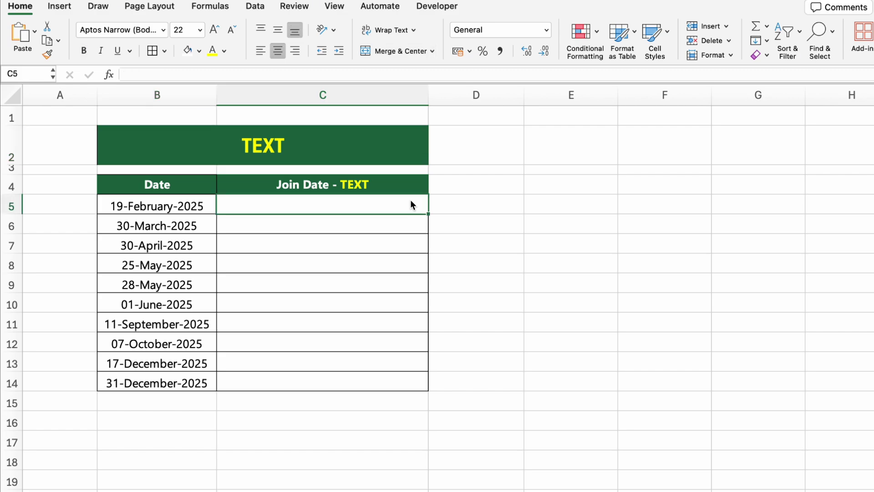
type("=\"Last updated on \" &")
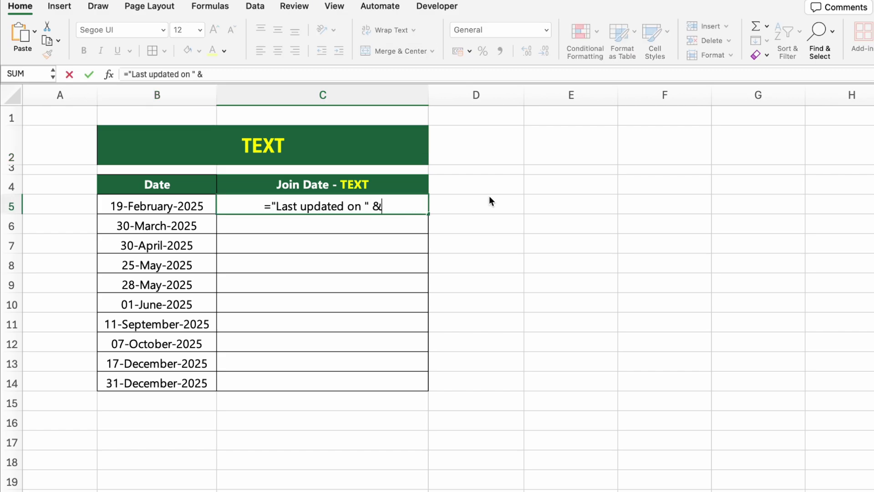
left_click(155, 206)
key("Return")
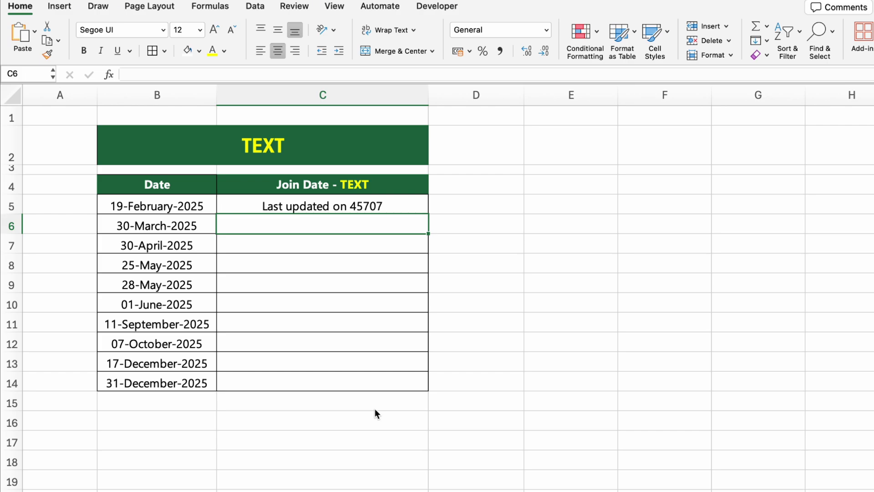
- Fill the joined text and date formula from C5 down to C7
left_click(426, 205)
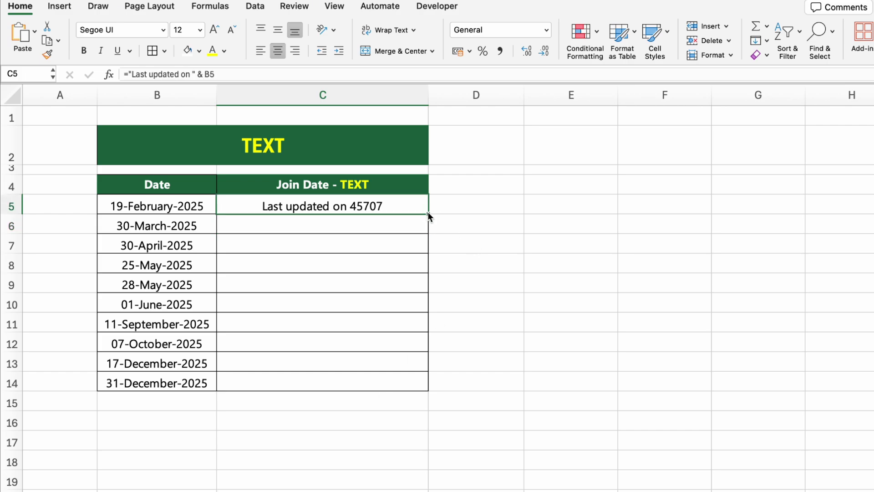
left_click_drag(428, 213, 431, 248)
left_click(477, 231)
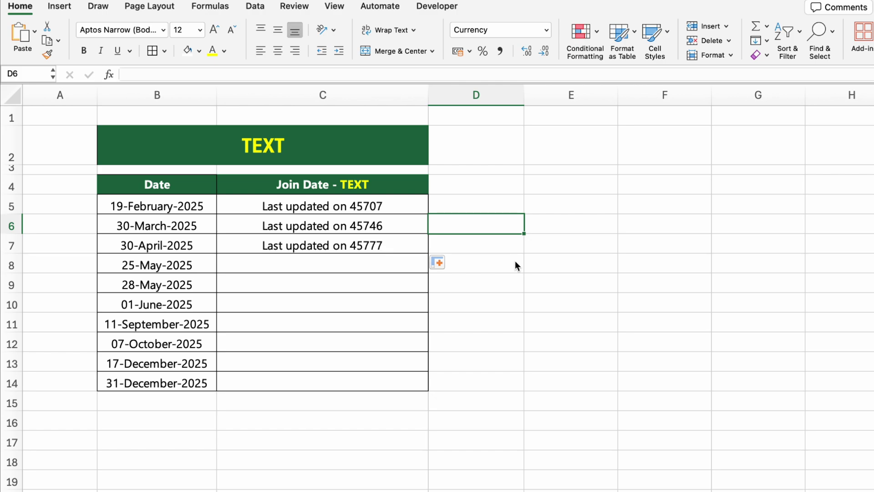
- In C8, enter ="Last updated on " & TEXT(B8, "DD-MMMM-YYYY") to join the text with a formatted date
left_click(397, 257)
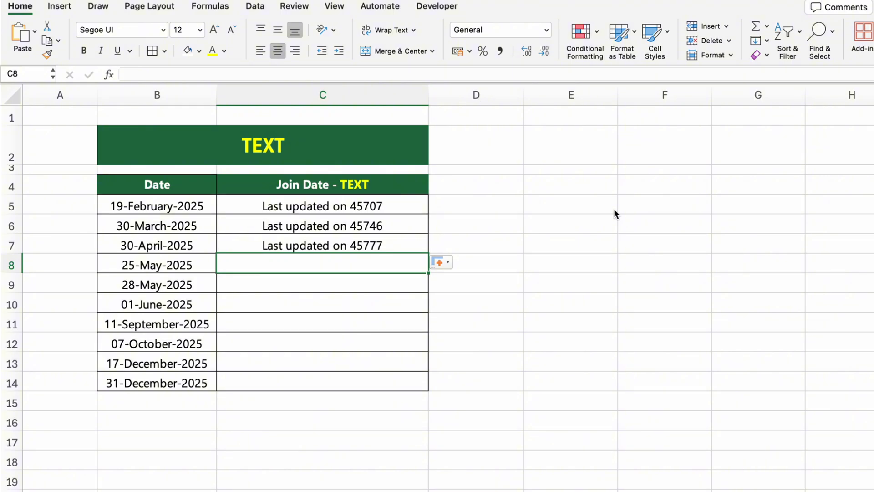
type("=")
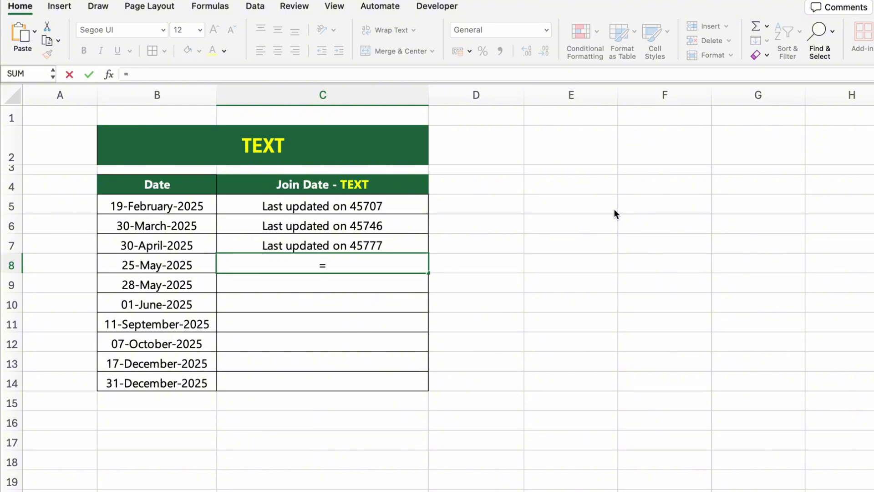
type("\"Last updated on \" & TEXT(")
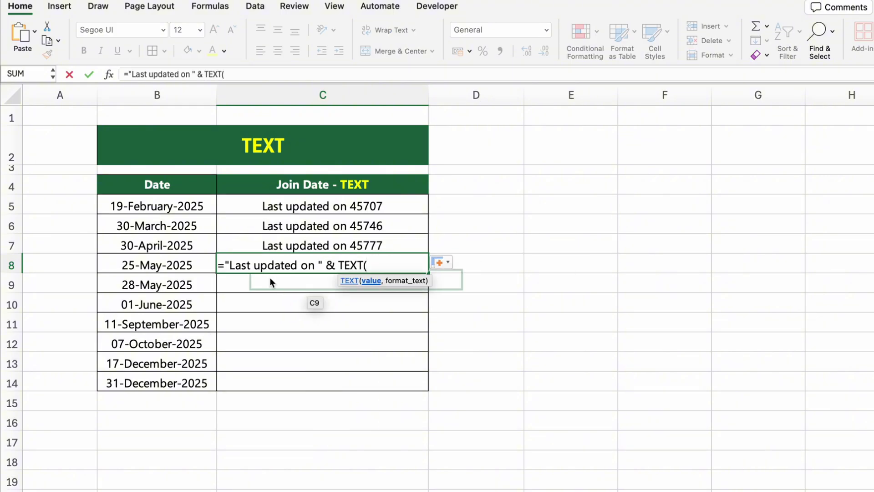
left_click(209, 274)
type(", \"DD-MMMM-YYYY\")")
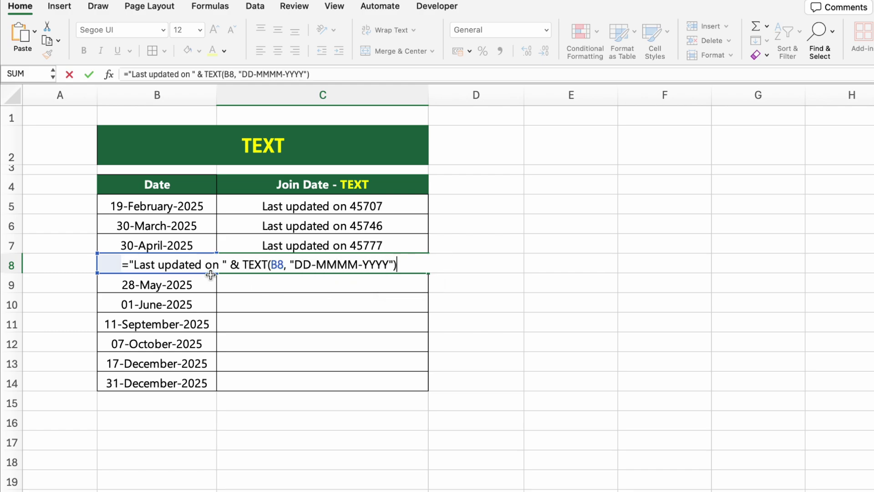
key("Return")
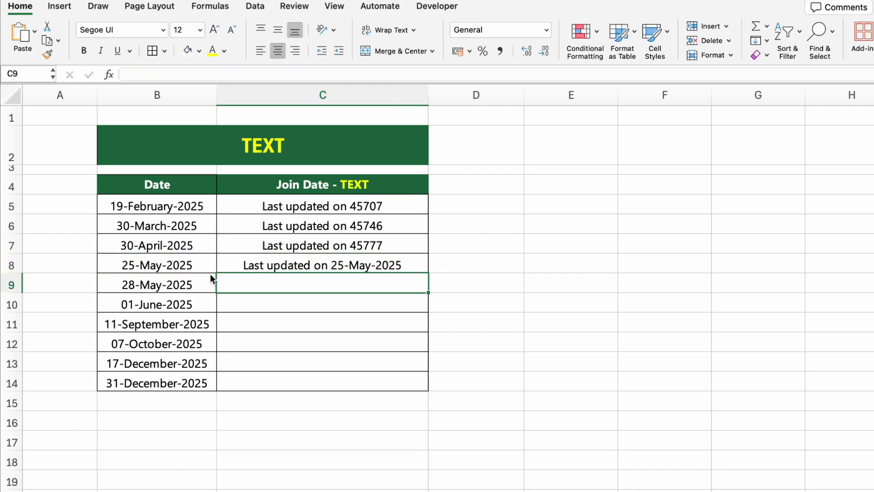
- Fill the TEXT date formula from C8 down to C14
left_click(417, 265)
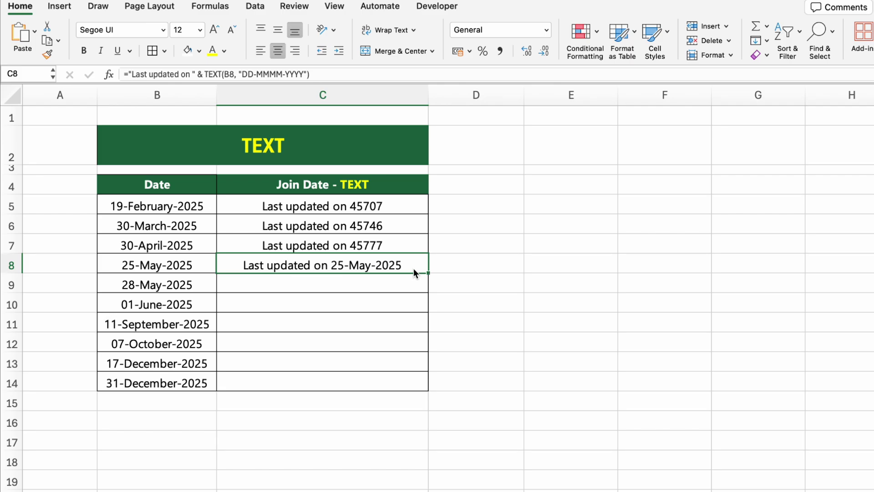
left_click_drag(429, 275, 431, 384)
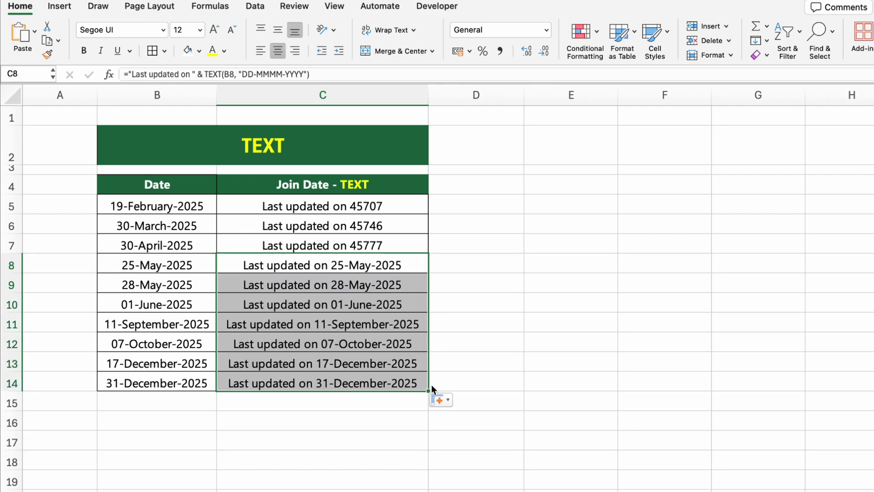
left_click(485, 331)
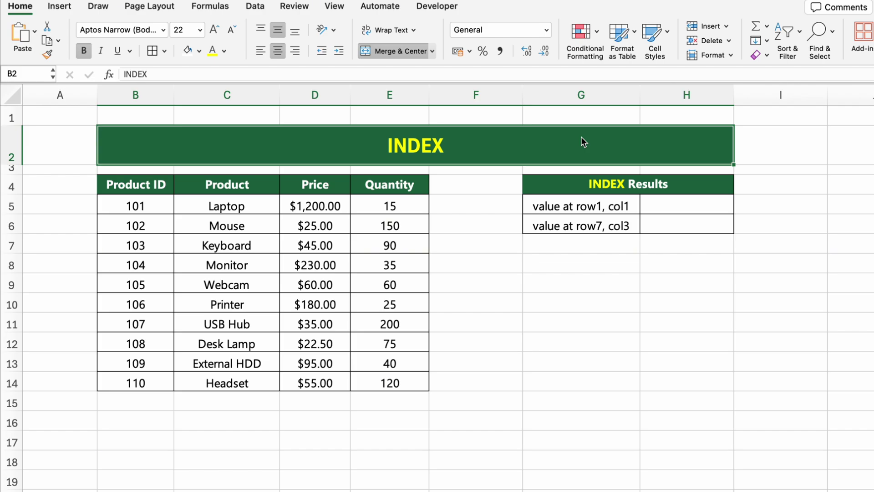
- On the INDEX sheet, enter =INDEX(B5:E14, 1, 1) in H5 to return the value at row 1, column 1
left_click(696, 204)
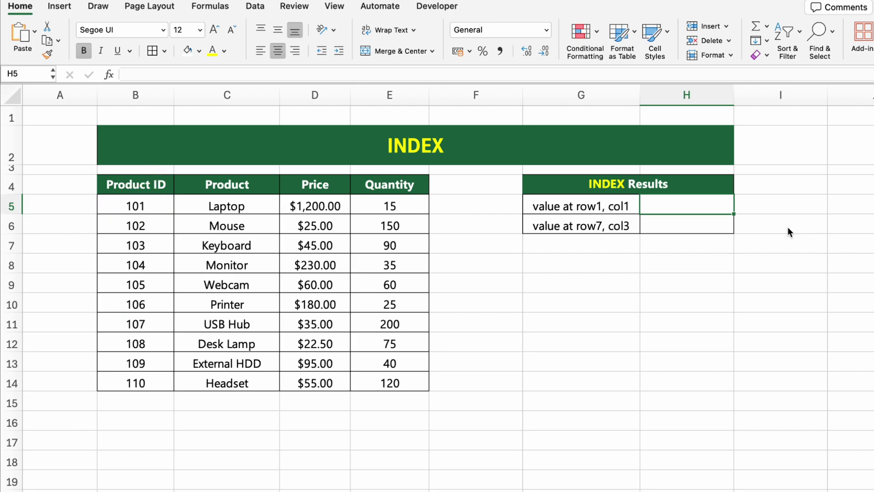
type("=INDEX(")
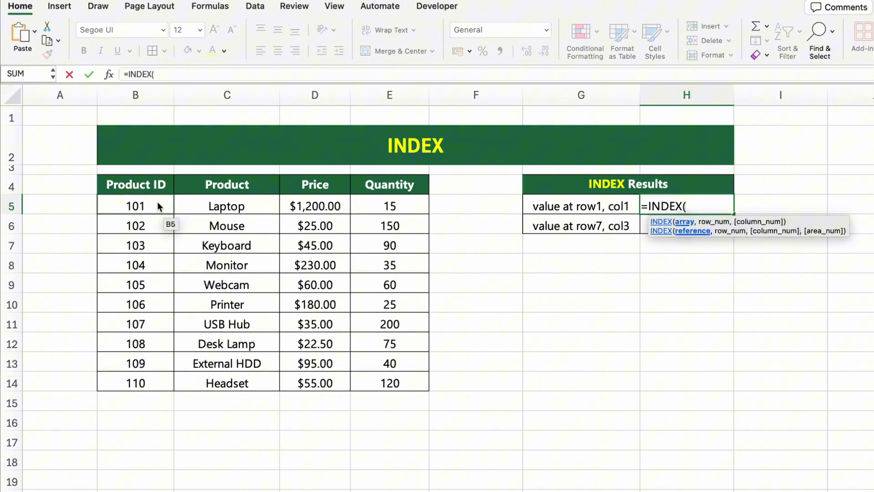
left_click_drag(157, 202, 375, 382)
type(", 1, 1)")
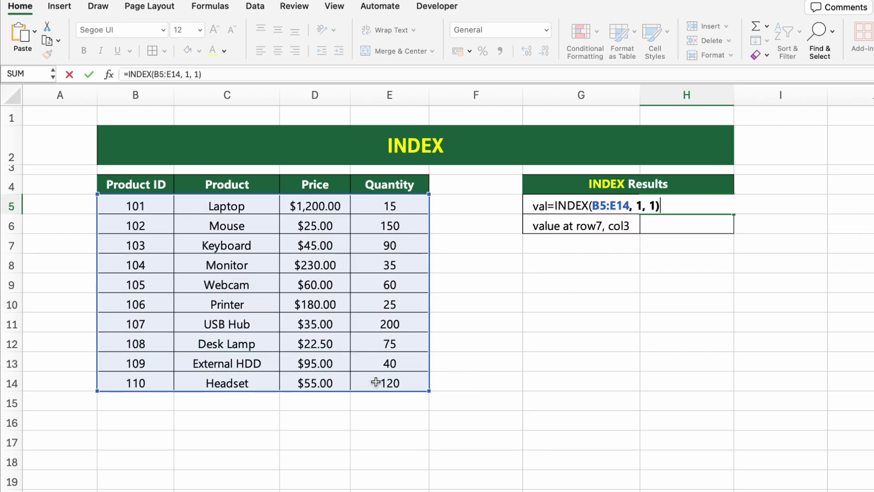
key("Return")
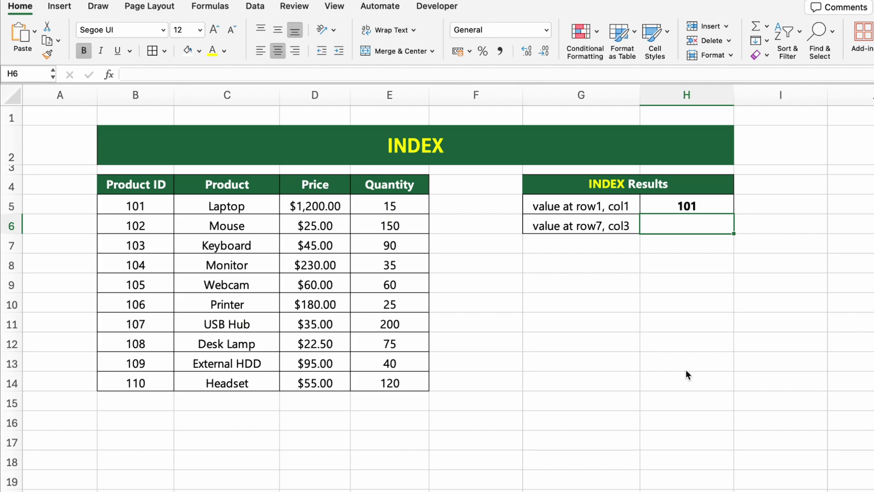
- In H6, enter =INDEX(B5:E14, 7, 3) to return the value at row 7, column 3
type("=INDEX(")
left_click_drag(135, 206, 395, 387)
type(", 7, 3)")
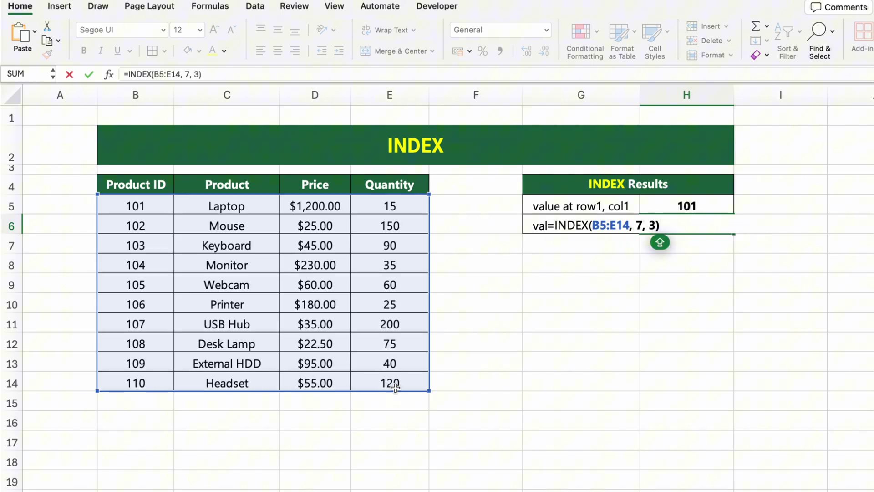
key("Return")
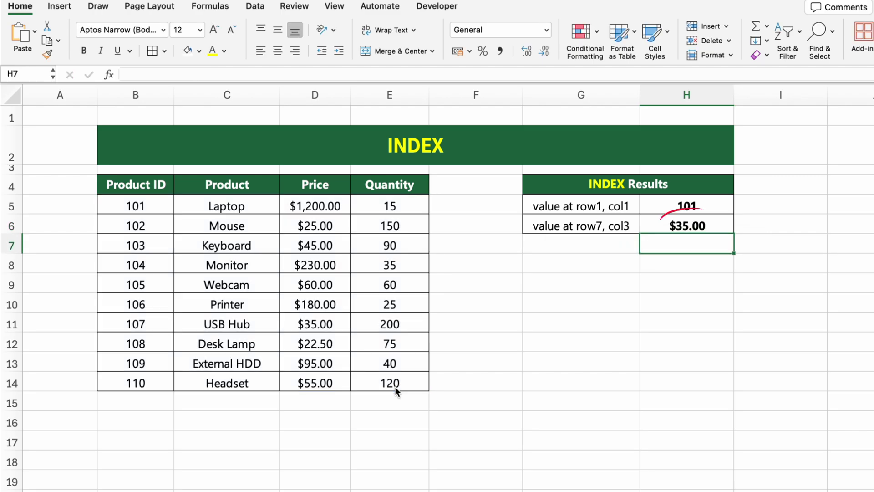
left_click(782, 338)
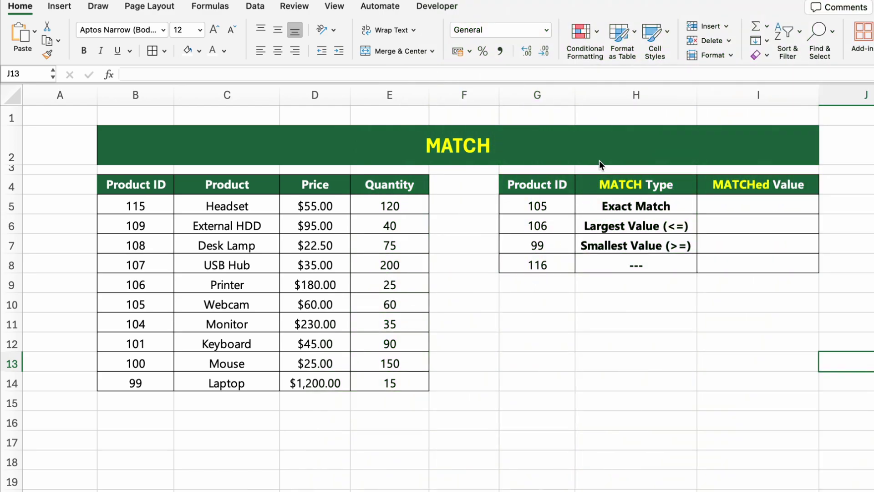
- On the MATCH sheet, enter =MATCH(G5,B5:B14, 0) in I5 to find the exact-match position of the ID in G5
left_click(610, 147)
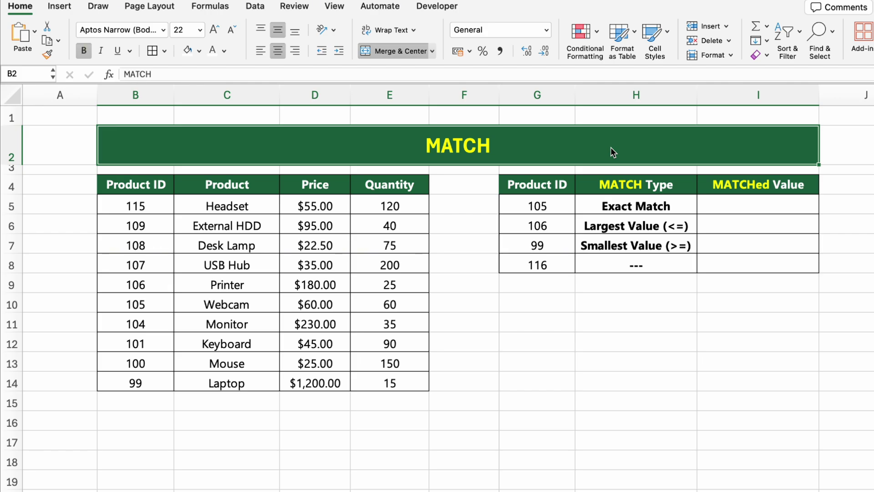
left_click(774, 209)
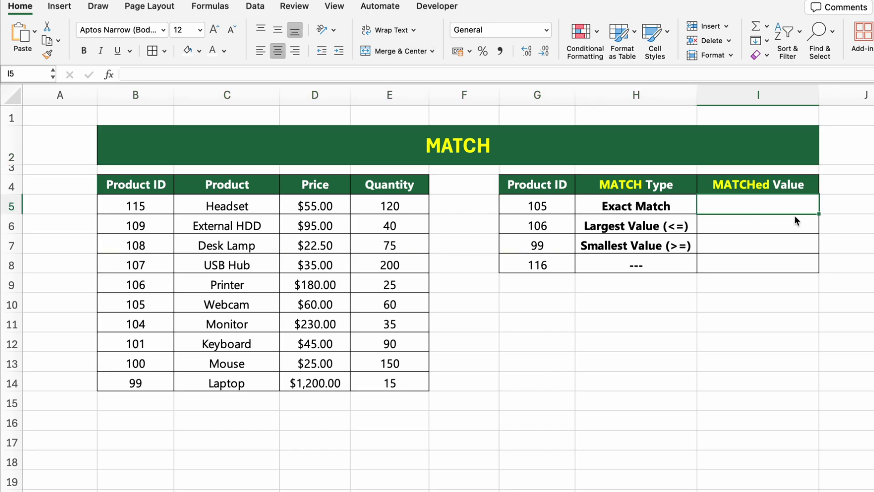
type("=MATCH(")
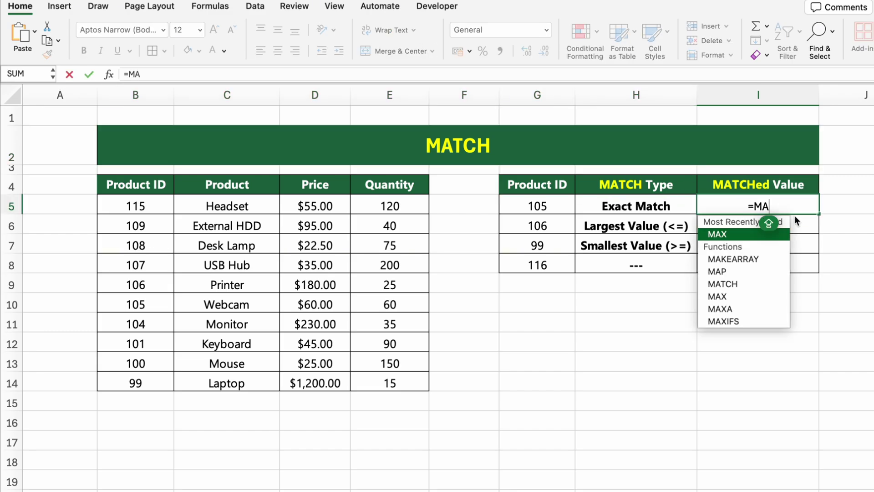
left_click(564, 203)
type(",")
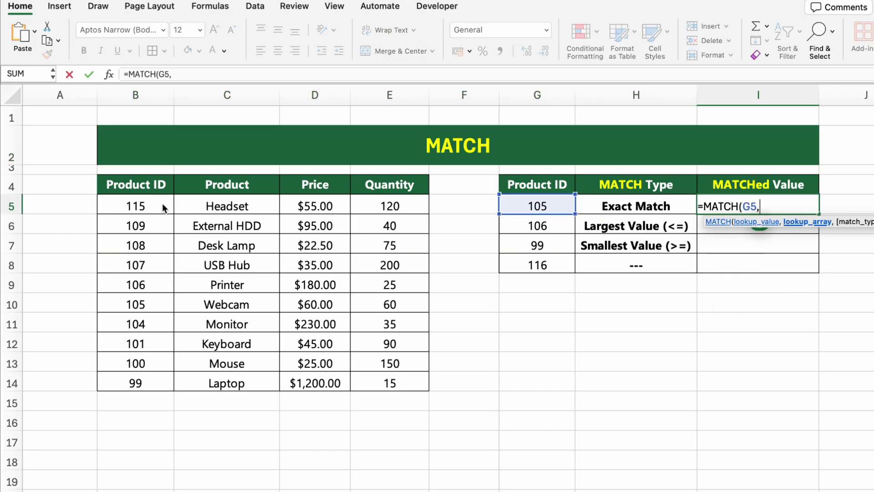
left_click_drag(164, 207, 160, 379)
type(", 0)")
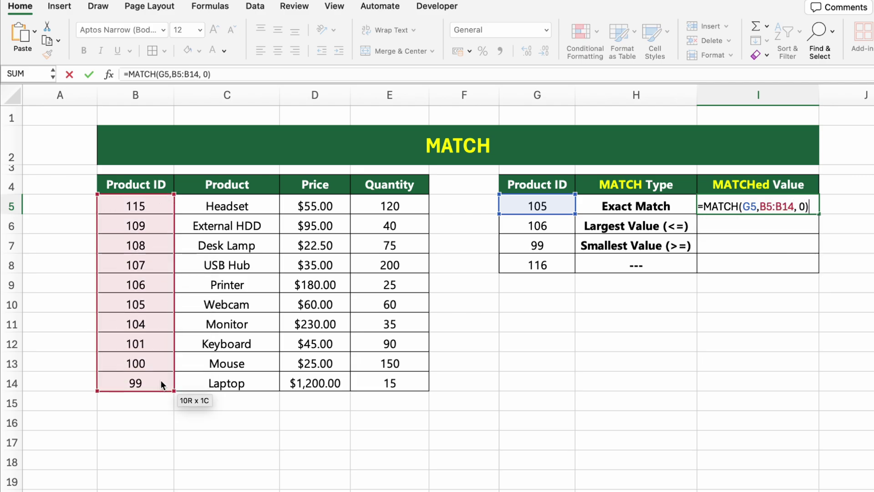
key("Return")
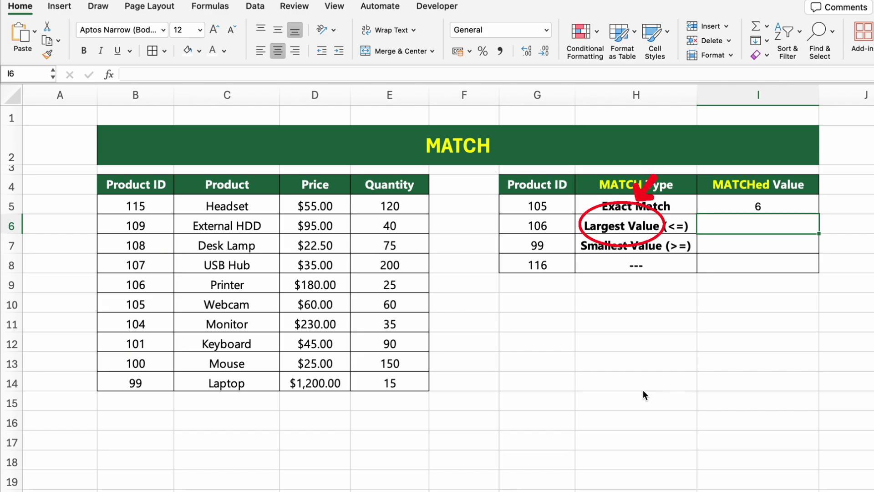
- In I6, enter =MATCH(G6,B5:B14, 1) for the largest value less than or equal to the ID in G6
type("=MATCH(")
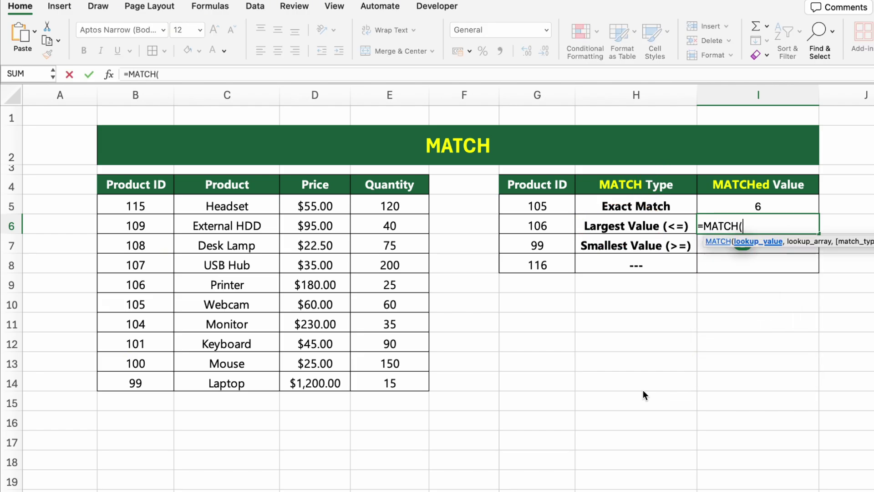
left_click(557, 220)
type(",")
left_click_drag(168, 210, 164, 386)
type(", 1)")
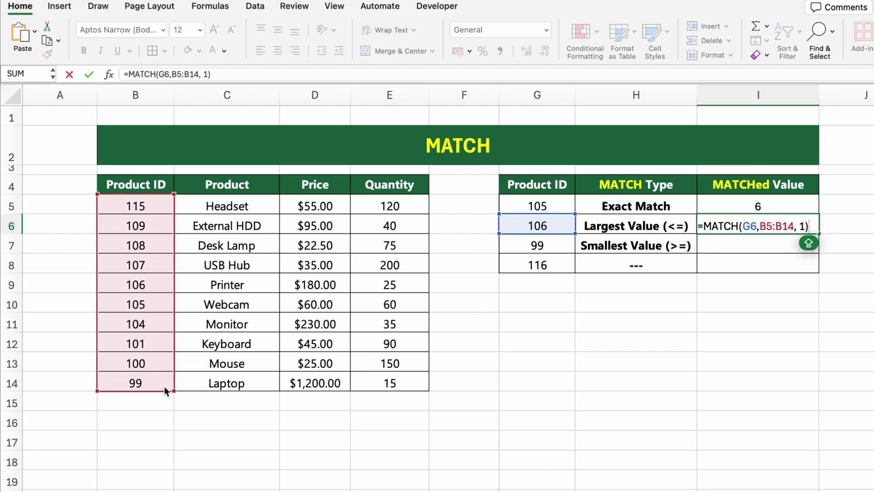
key("Return")
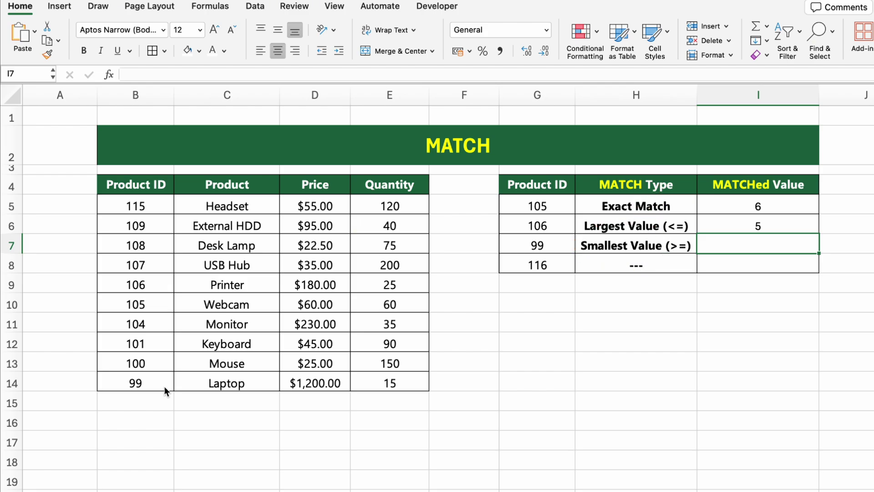
- In I7, enter =MATCH(G7,B5:B14, -1) for the smallest value greater than or equal to the ID in G7
type("=MATCH(")
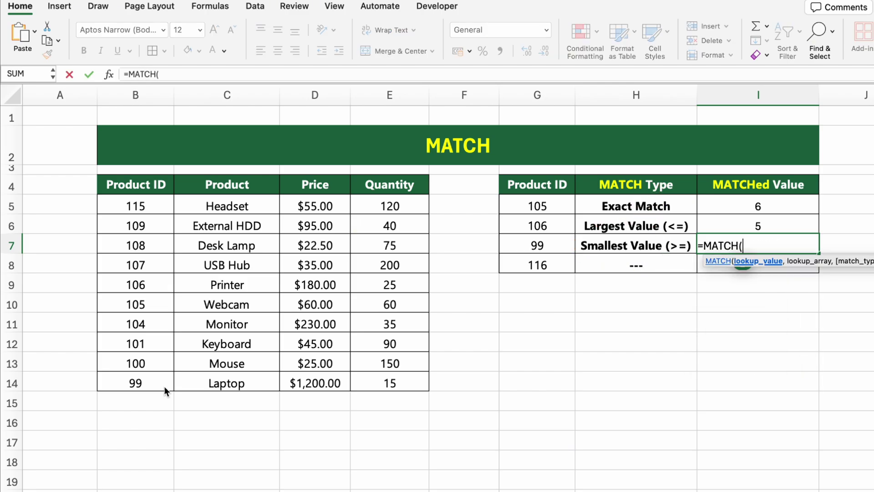
left_click(523, 249)
type(",")
left_click_drag(154, 206, 162, 378)
type(",-1)")
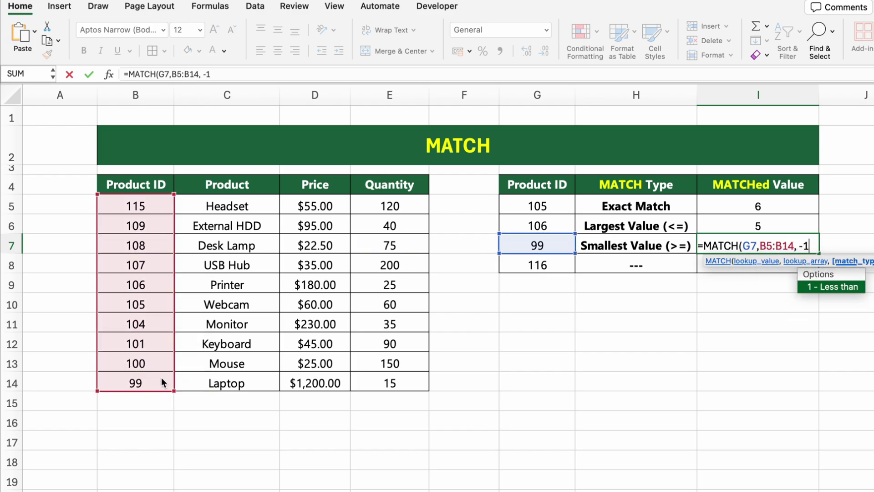
key("Return")
- In I8, enter =MATCH(G8,B5:B14,0) to look up the ID in G8 with an exact match
type("=MATCH(")
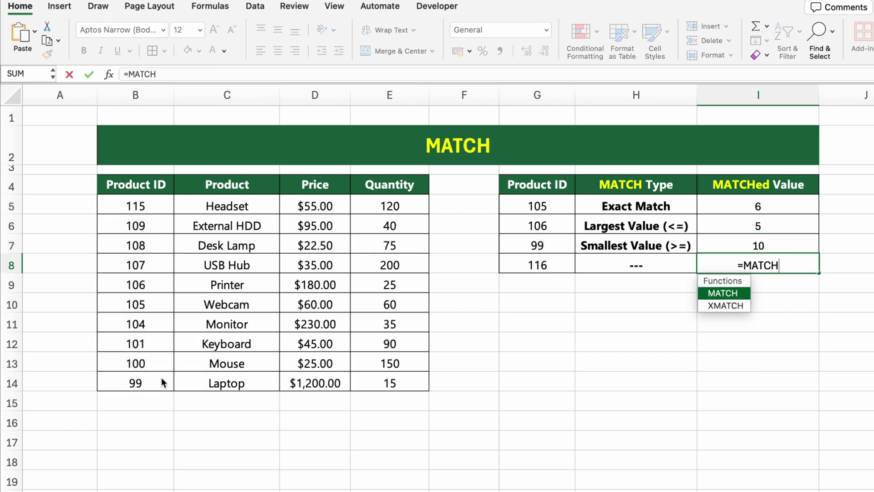
left_click(510, 263)
type(",")
left_click_drag(155, 205, 165, 379)
type(",0)")
key("Return")
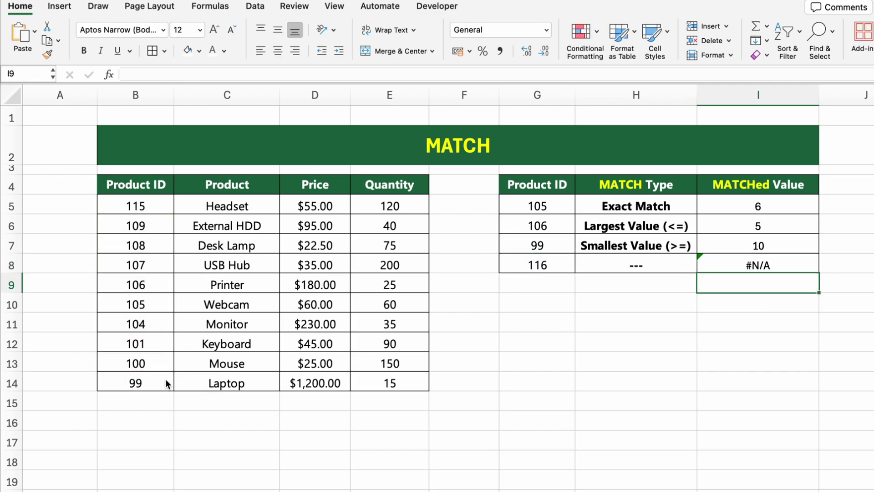
left_click(859, 350)
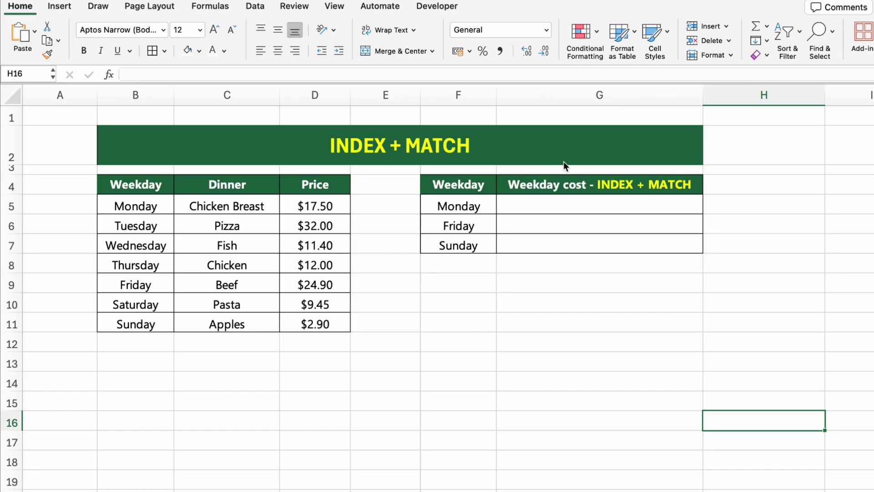
- On the INDEX + MATCH sheet, enter =INDEX(B$5:D$11, MATCH(F5, B$5:B$11, 0),3) in G5 to look up the weekday's price
left_click(577, 155)
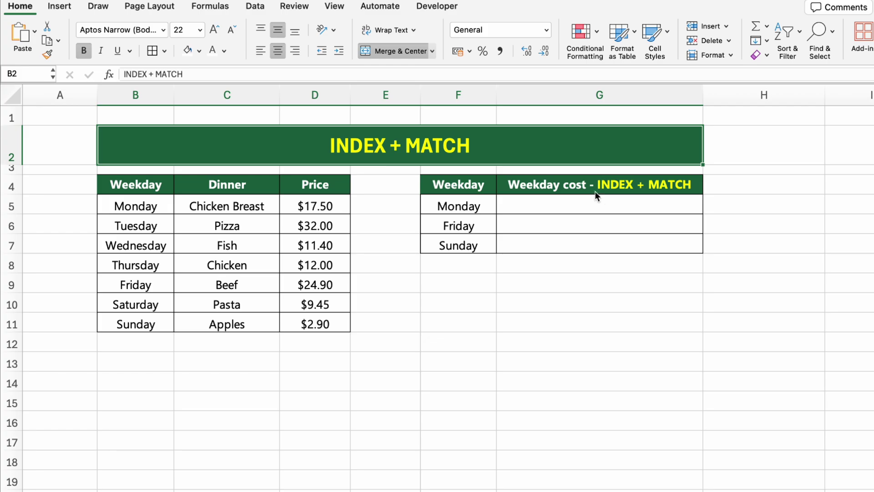
left_click(604, 204)
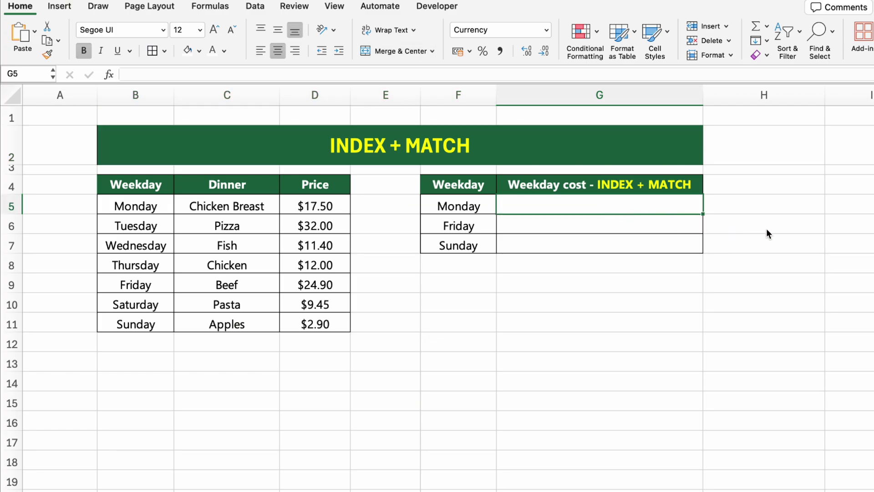
type("=INDEX(B$5:D$11, ")
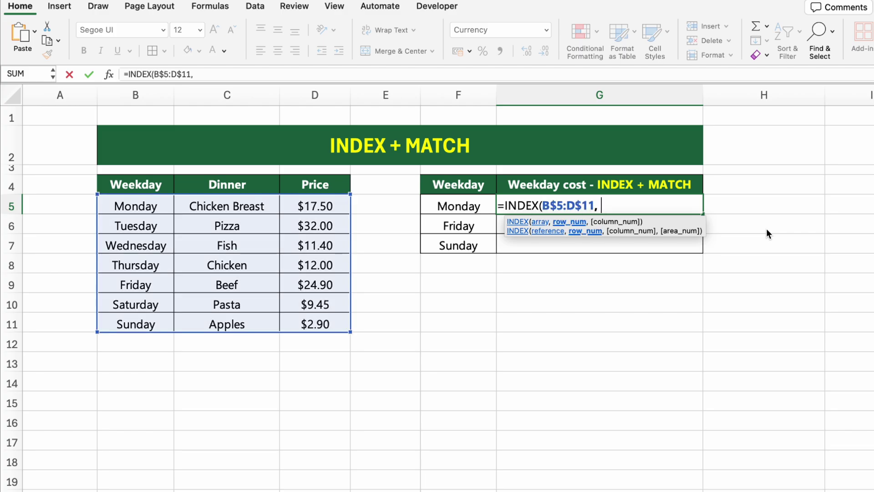
type("MATCH(")
left_click(464, 206)
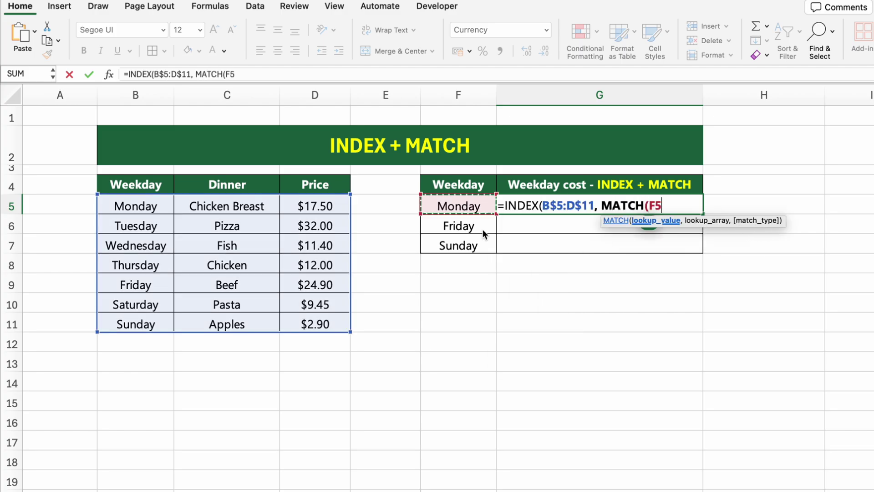
type(", B$")
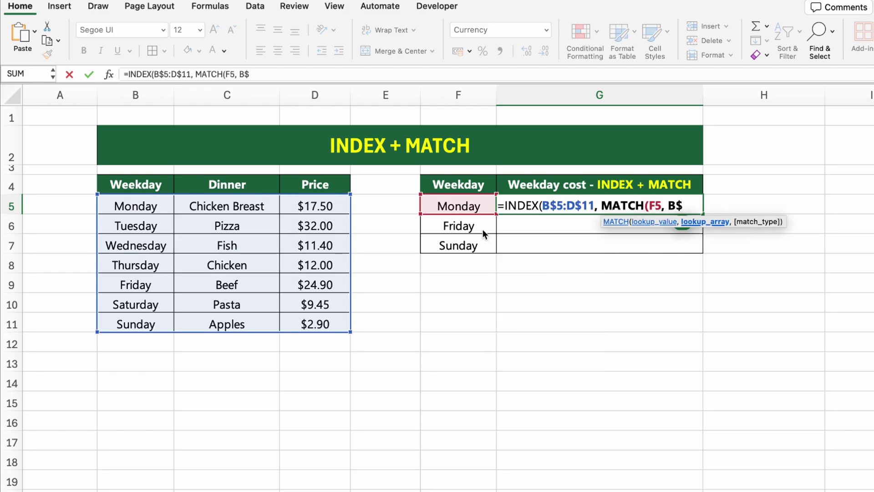
type("5:B$11, ")
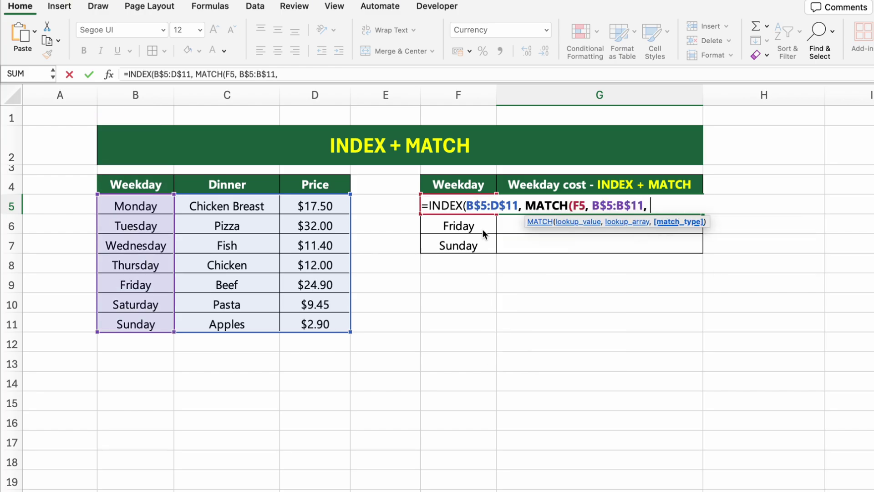
type("0),3)")
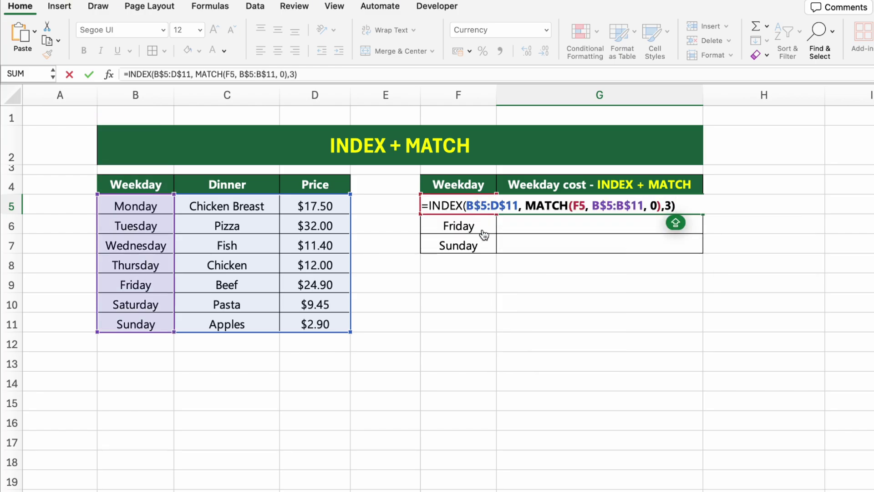
key("Return")
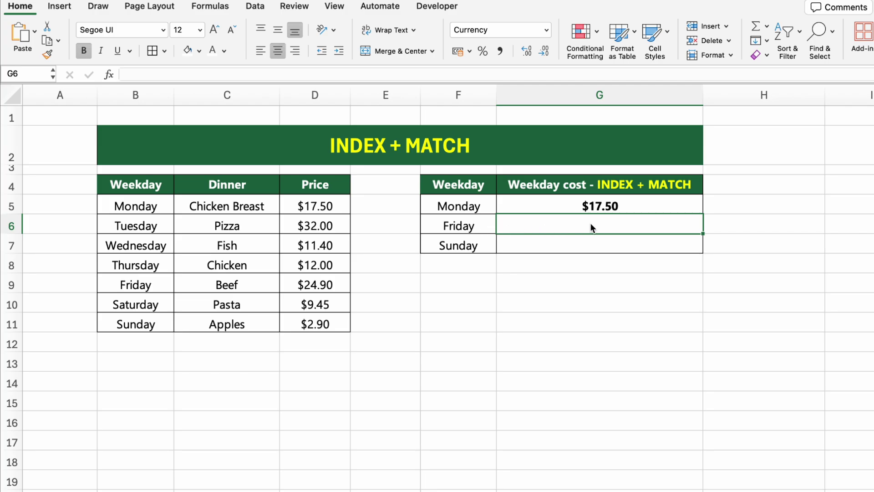
- Fill the INDEX and MATCH formula from G5 down through G7
left_click(698, 203)
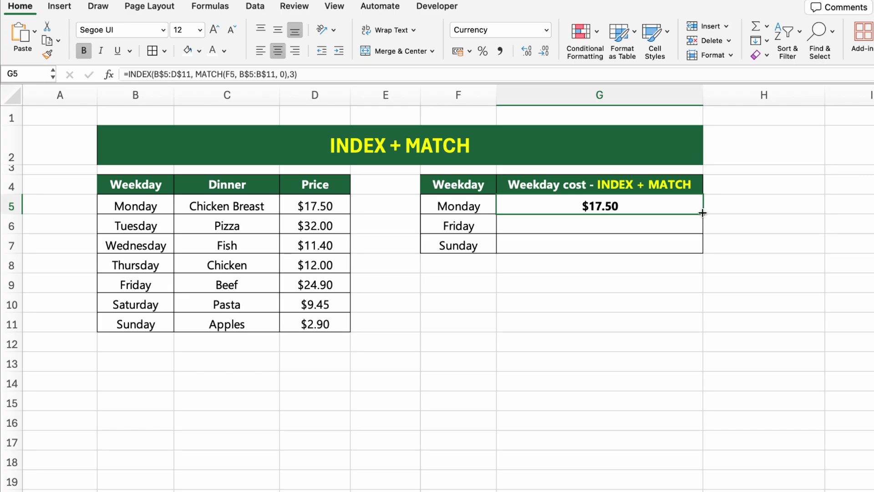
left_click_drag(703, 212, 703, 253)
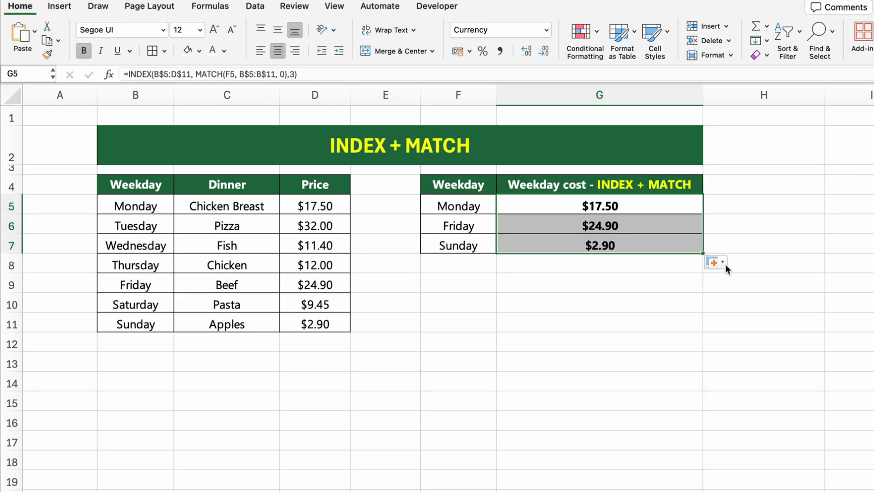
left_click(821, 306)
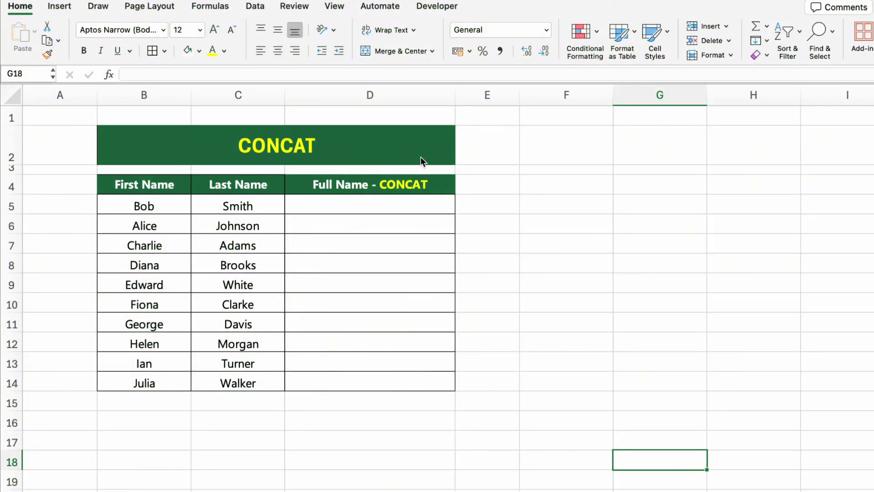
- On the CONCAT sheet, enter =CONCAT(B5, " ", C5) in D5 to join the first and last name with a space
left_click(424, 152)
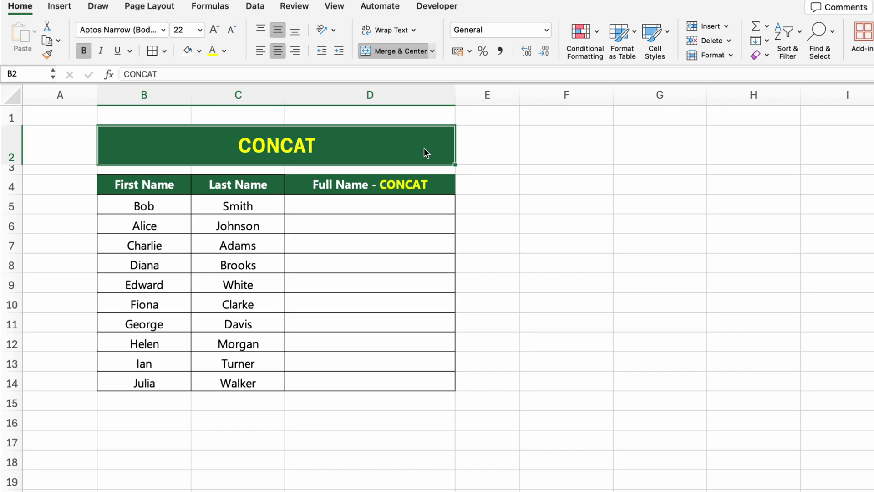
left_click(406, 212)
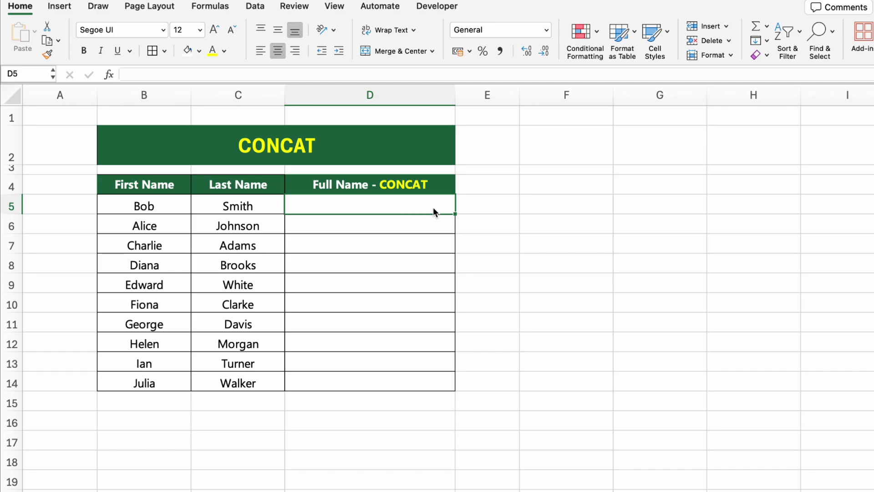
type("=CONCAT(")
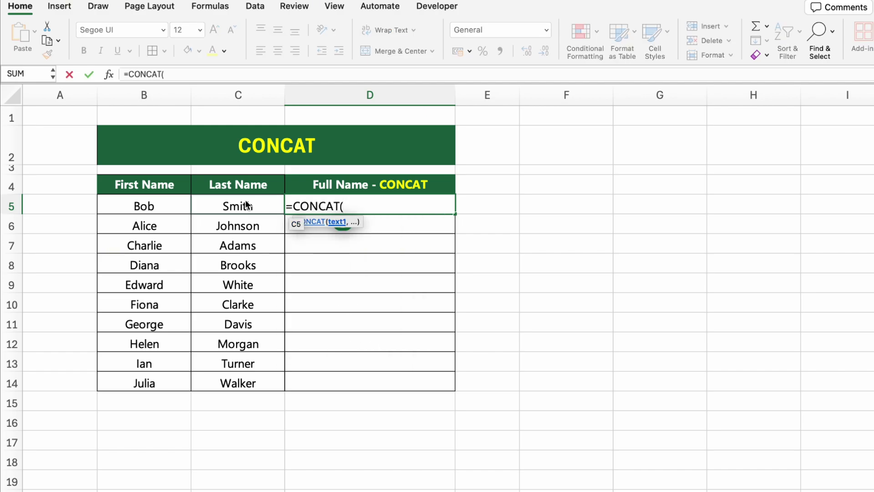
left_click(171, 203)
type(", \" \",")
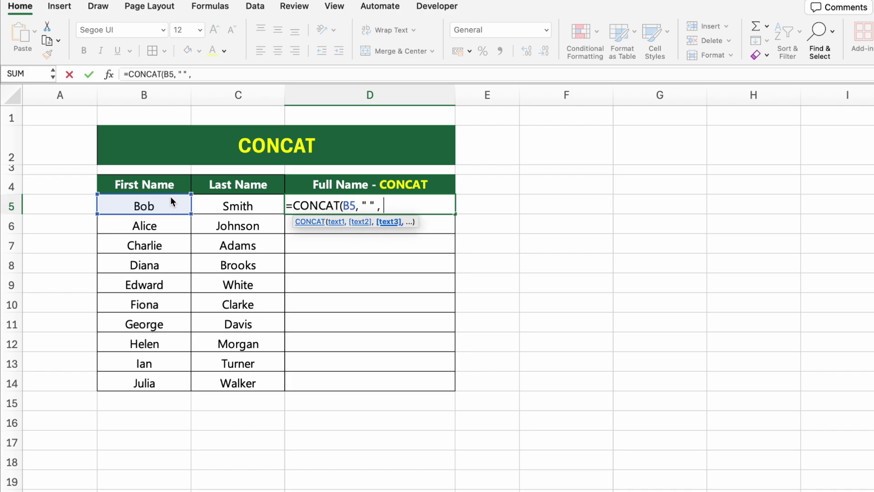
left_click(196, 203)
type(")")
key("Return")
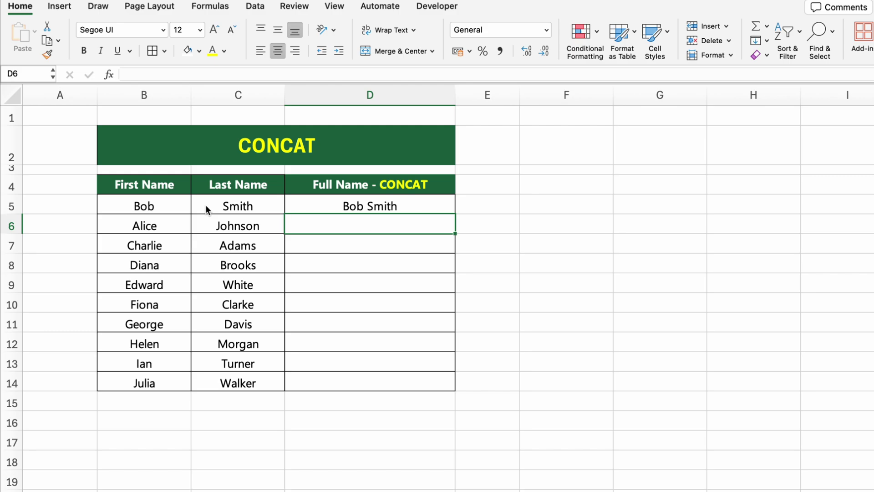
- In D6, enter =CONCAT(B6, " , ", C6) to join the first and last name with a spaced comma
type("=CONCAT(")
left_click(172, 225)
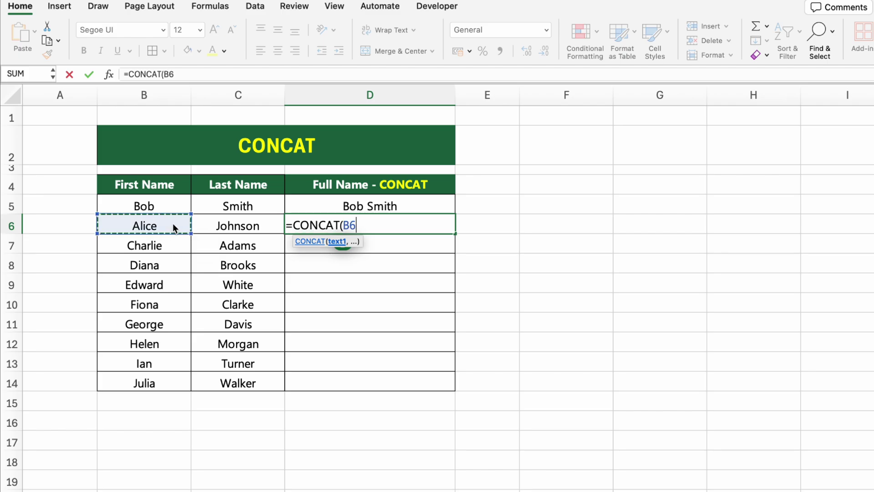
type(", \" , \",")
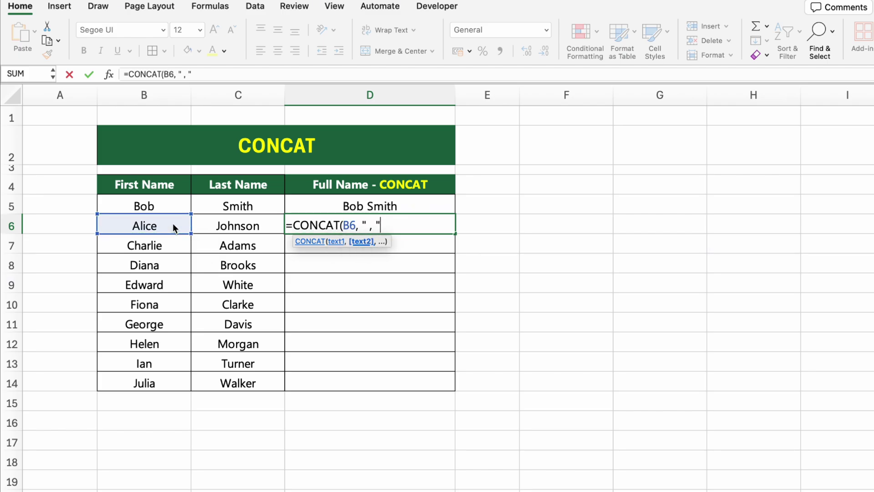
left_click(226, 228)
type(")")
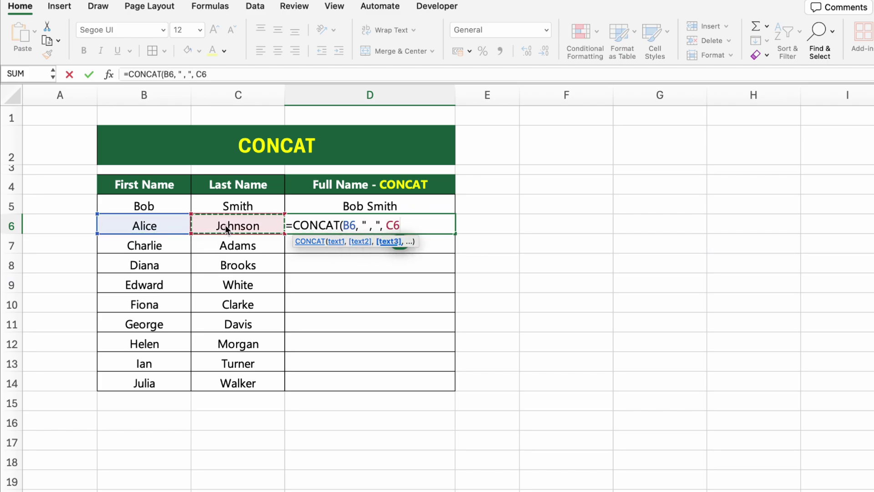
key("Return")
- Fill the space-separated formula =CONCAT(B7, " ", C7) from D7 down through D14
left_click_drag(455, 253, 457, 387)
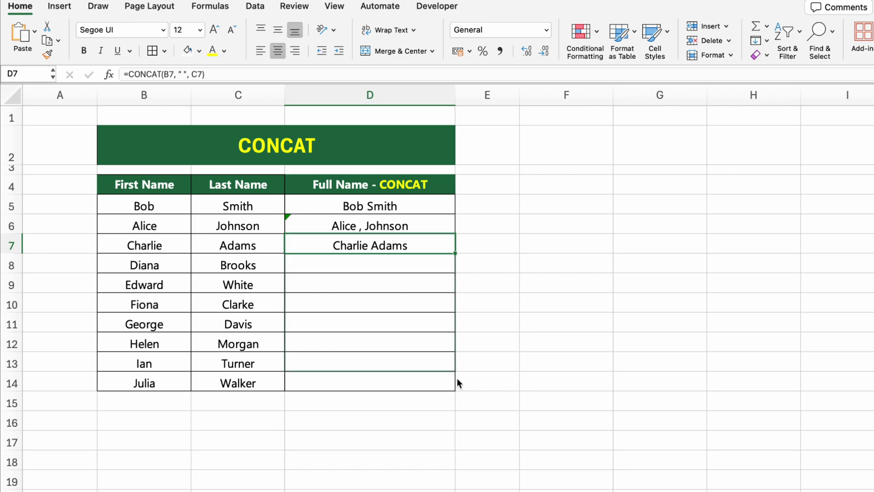
left_click(500, 342)
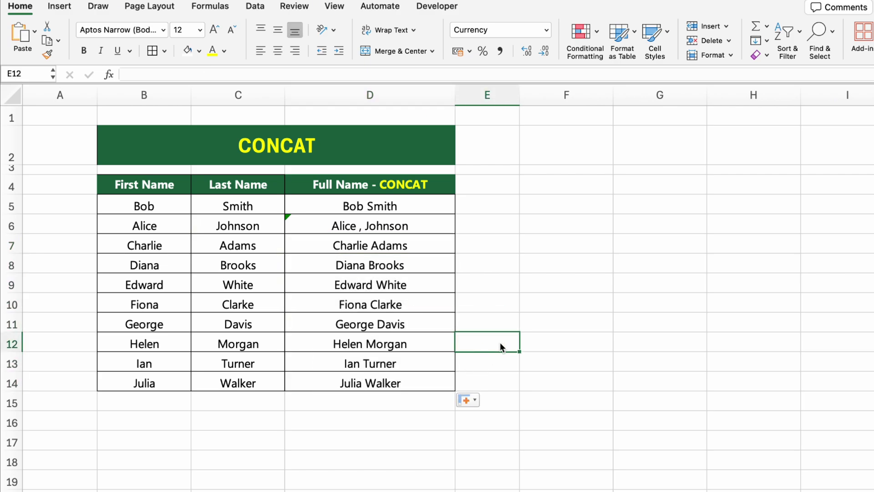
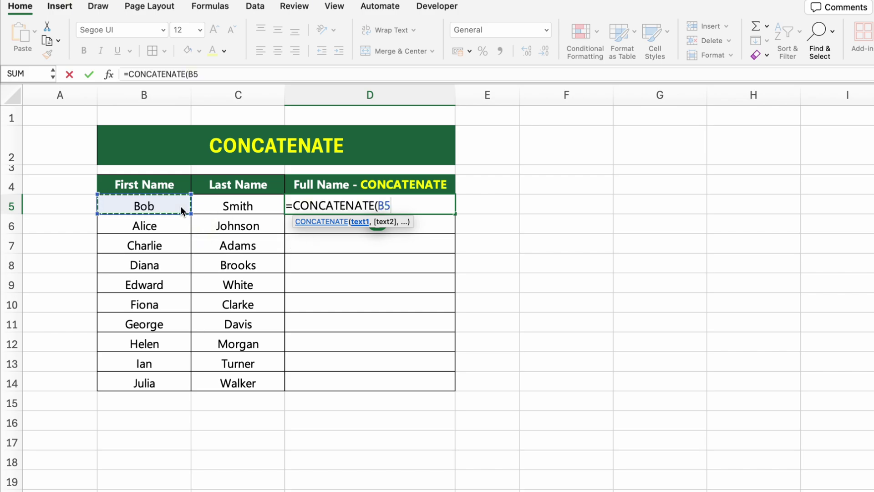
- On the CONCATENATE sheet, complete the D5 formula as =CONCATENATE(B5, " ", C5)
left_click(230, 205)
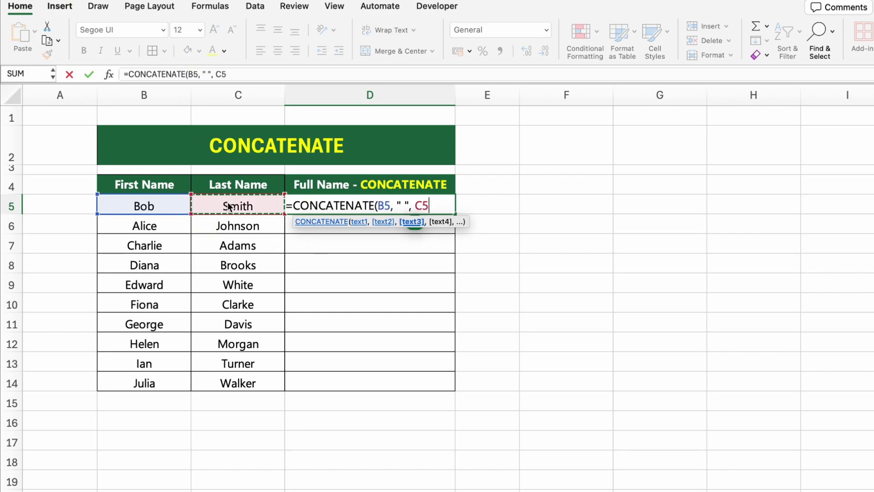
key("Return")
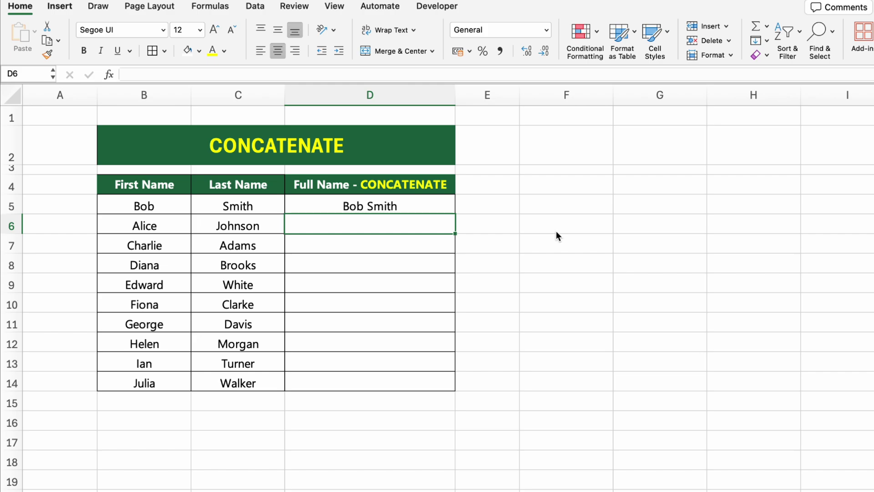
- In D6, enter =CONCATENATE(B6, " , ", C6) to join the first and last name with a spaced comma
type("=CONCATENATE(")
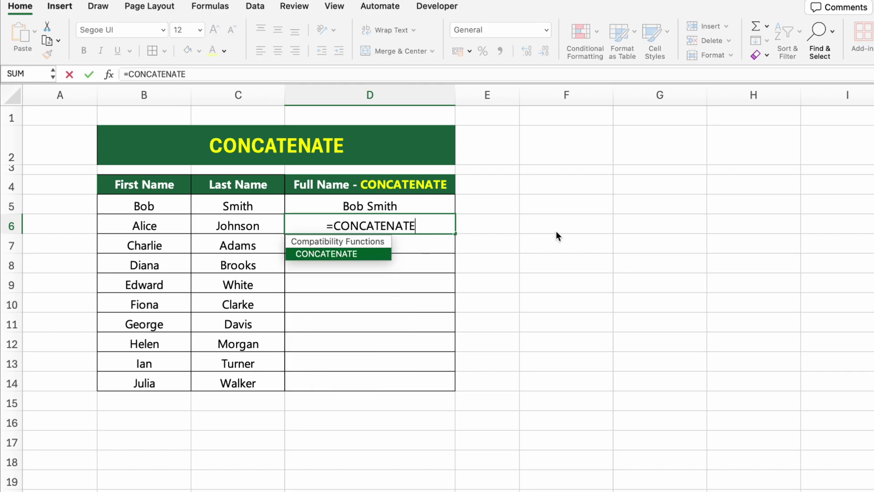
left_click(183, 230)
type(",")
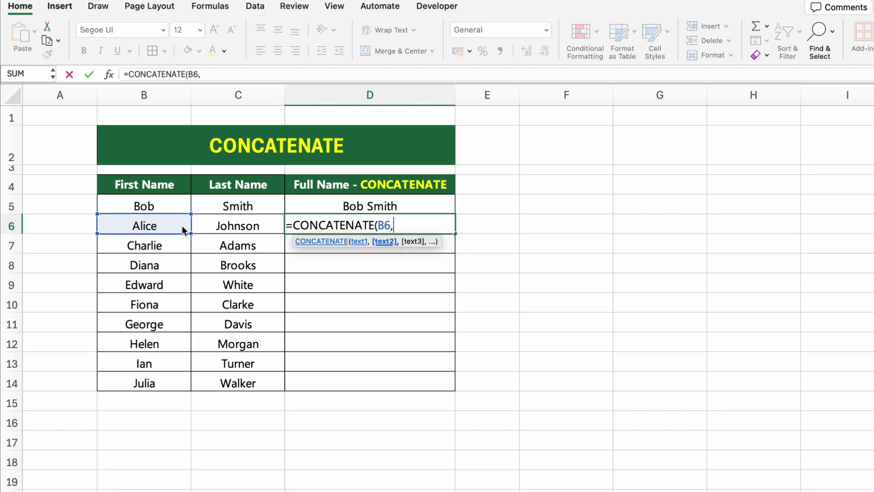
type(" \" , \",")
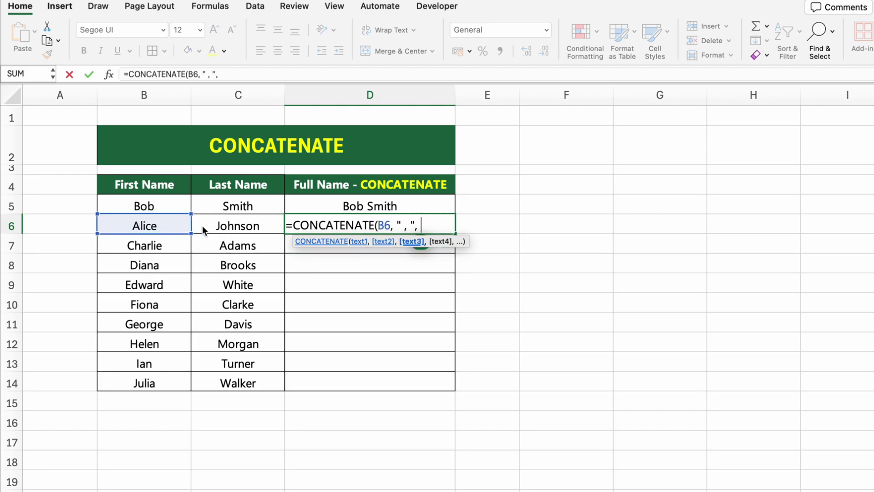
left_click(218, 232)
type(")")
key("Return")
- Fill the space-separated formula =CONCATENATE(B7, " ", C7) from D7 down through D14
left_click_drag(455, 253, 461, 387)
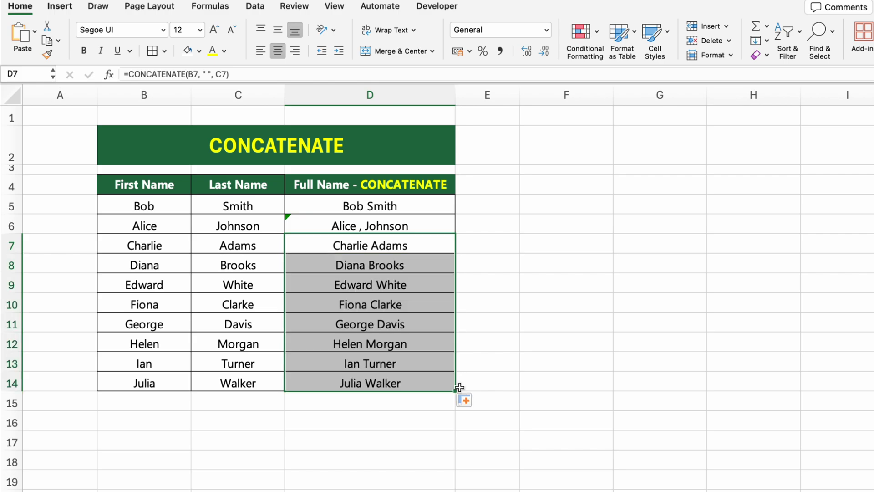
left_click(563, 390)
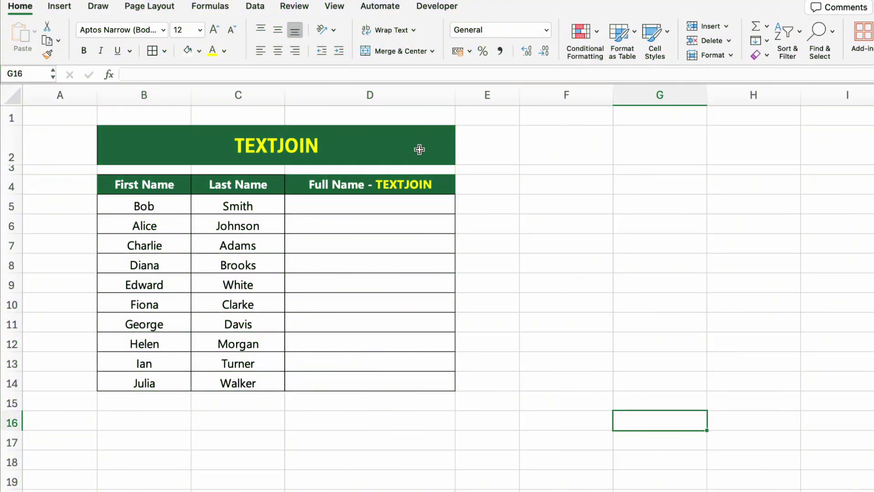
- On the TEXTJOIN sheet, enter =TEXTJOIN(" ", TRUE, B5:C5) in D5 to join the names with a space, ignoring empty cells
left_click(419, 148)
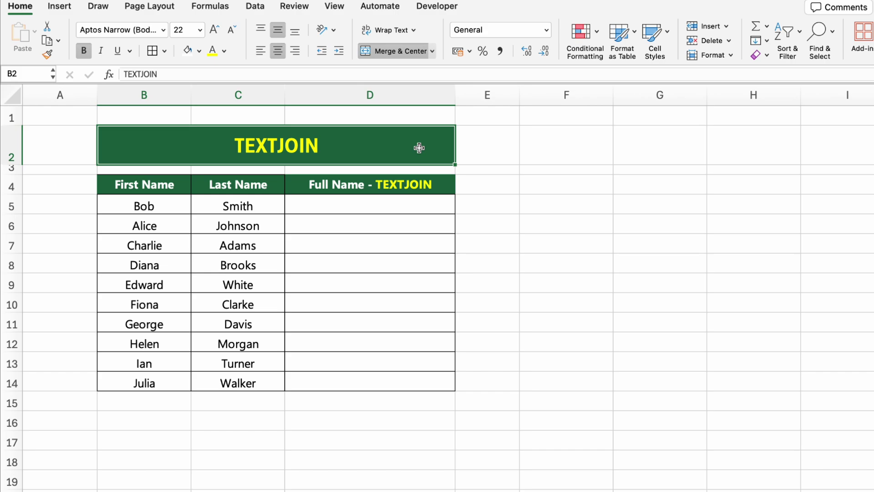
left_click(437, 207)
type("=")
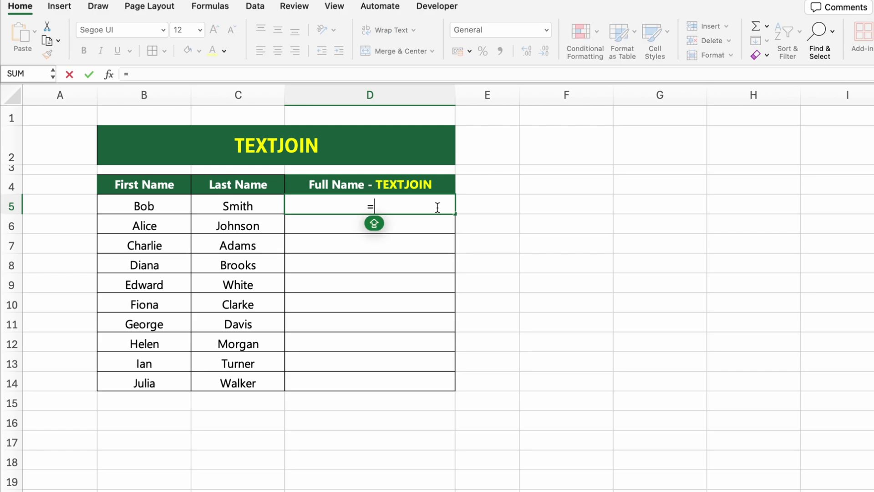
type("TEXTJOIN")
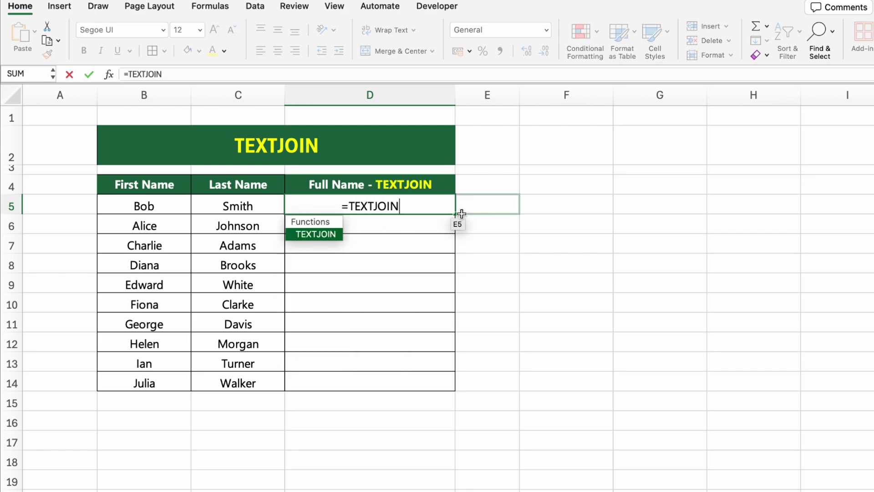
type("(\" \", TRUE,")
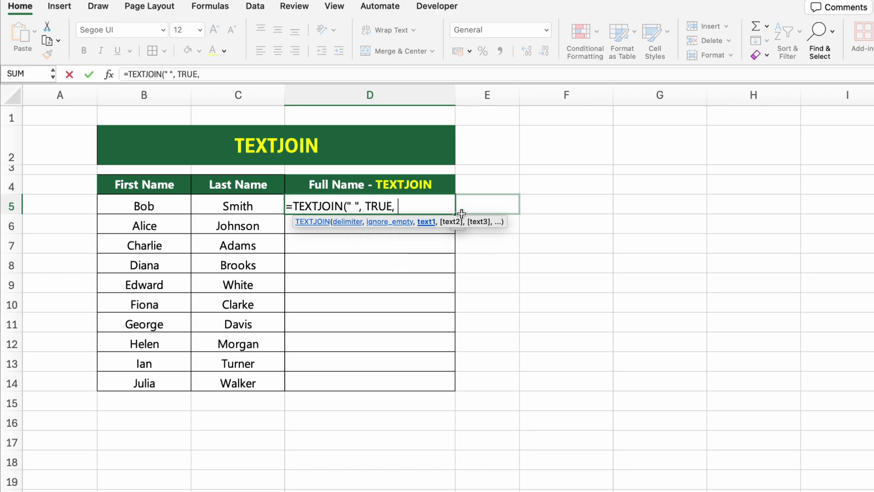
left_click_drag(190, 195, 213, 204)
type(")")
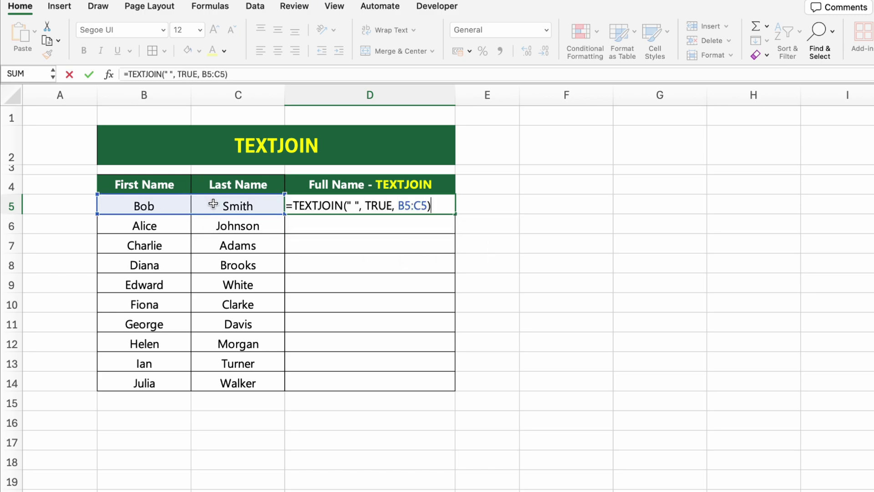
key("Return")
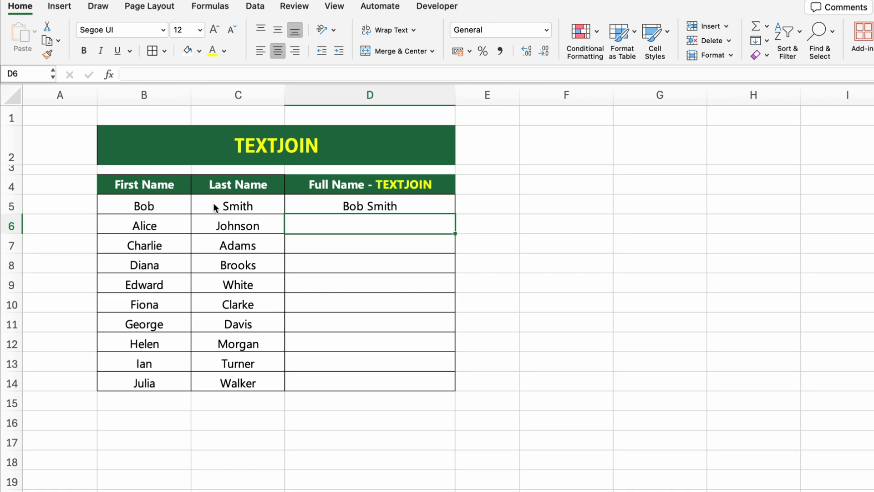
- In D6, enter =TEXTJOIN(" , ", TRUE, B6:C6) to join the first and last name with a spaced comma
type("=TEXT")
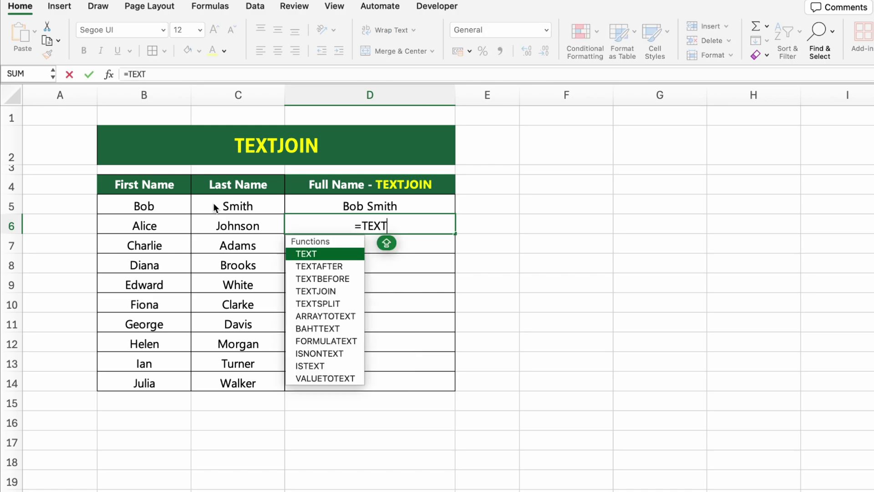
type("JOIN(\" , \", TRUE,")
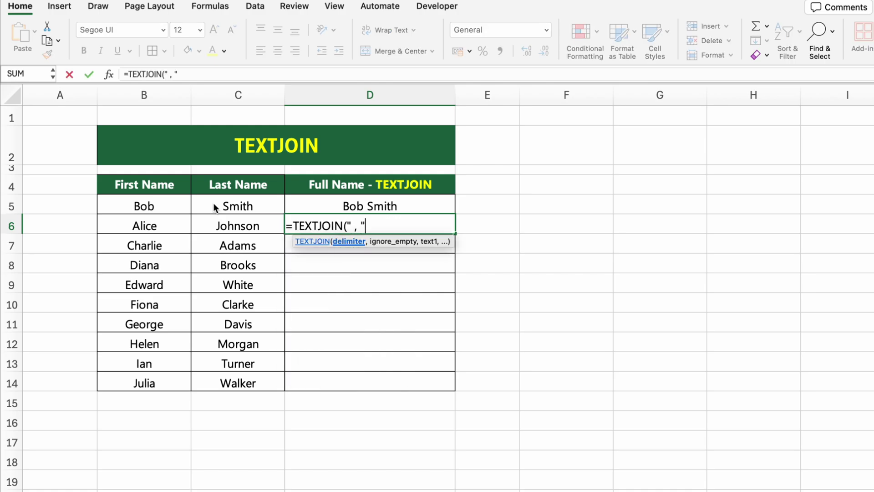
left_click_drag(171, 226, 248, 225)
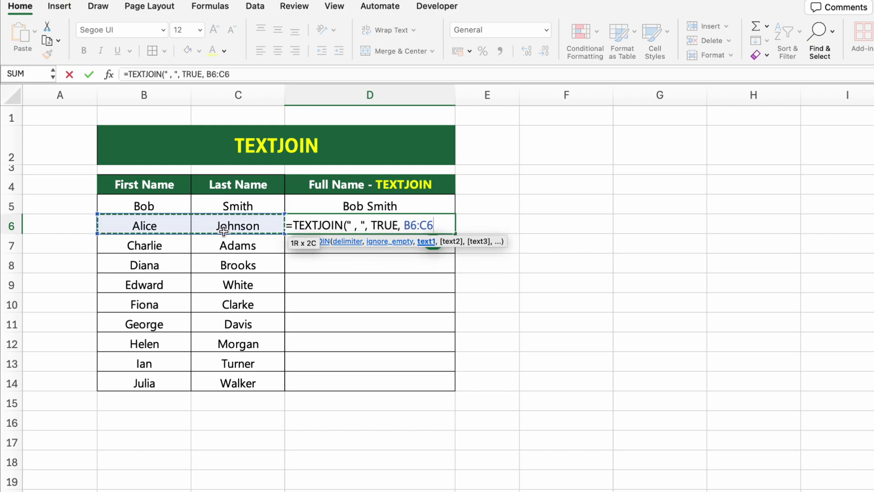
type(")")
key("Return")
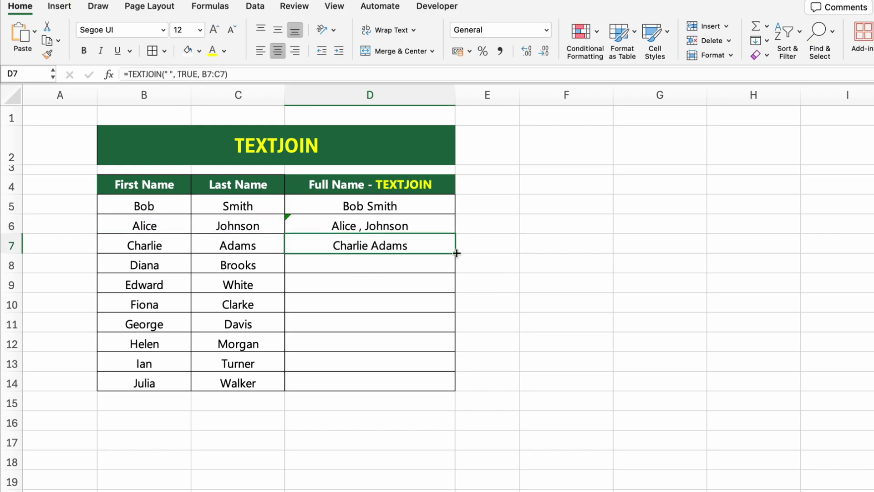
- Fill the space-separated formula =TEXTJOIN(" ", TRUE, B7:C7) from D7 down through D14
left_click_drag(454, 250, 454, 390)
left_click(567, 381)
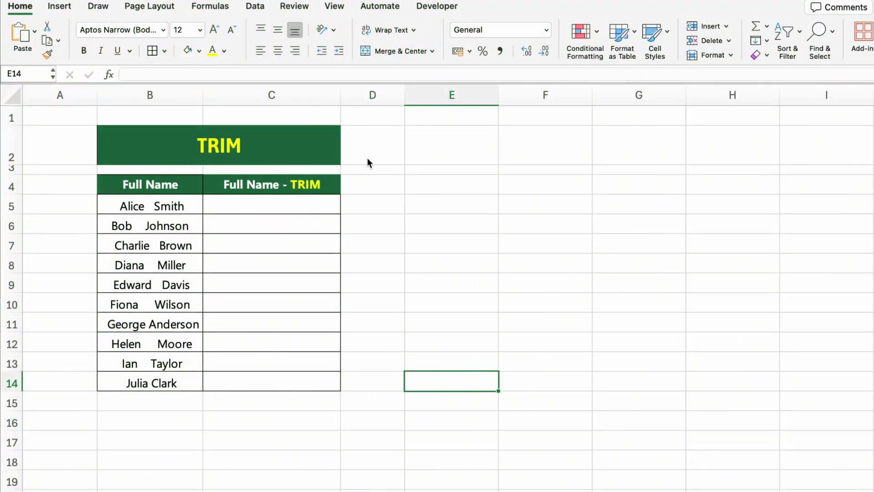
- On the TRIM sheet, enter =TRIM(B5) in C5 to remove the extra spaces from the first full name
left_click(311, 141)
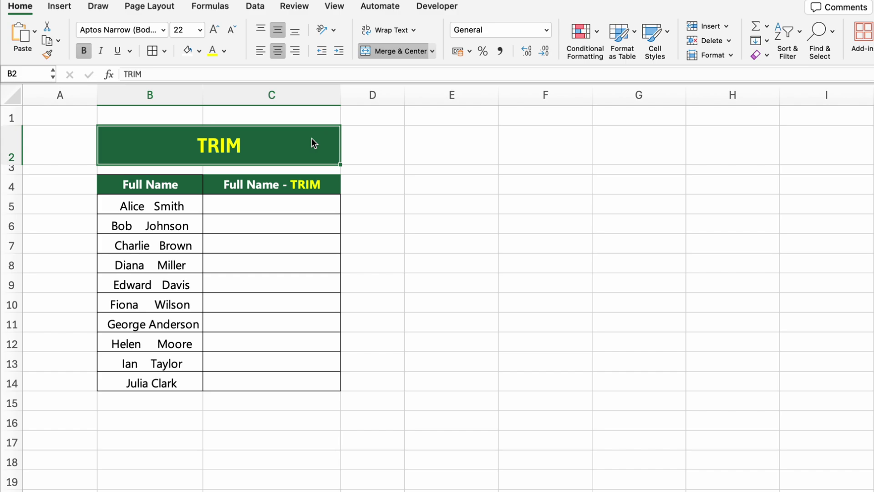
left_click(334, 184)
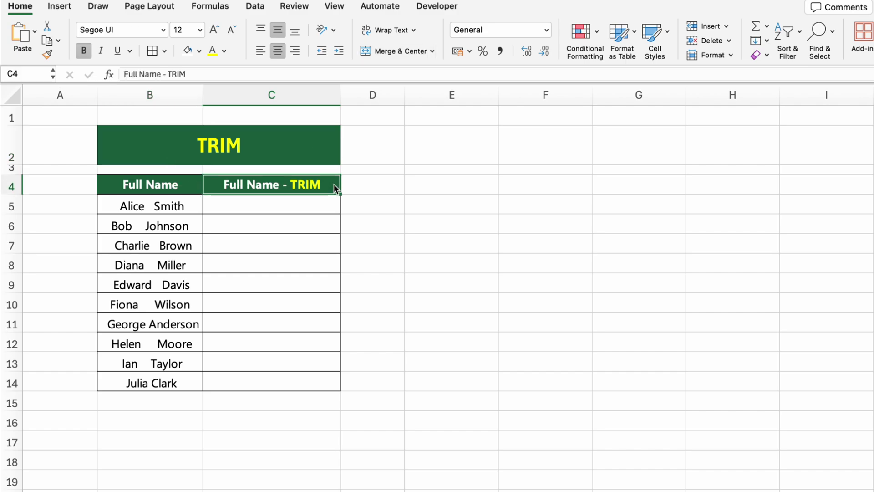
left_click(335, 205)
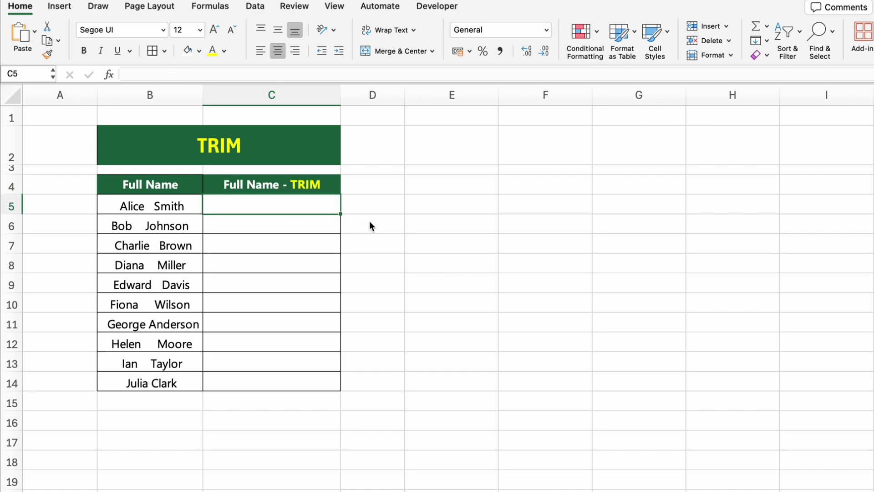
type("=TRIM(")
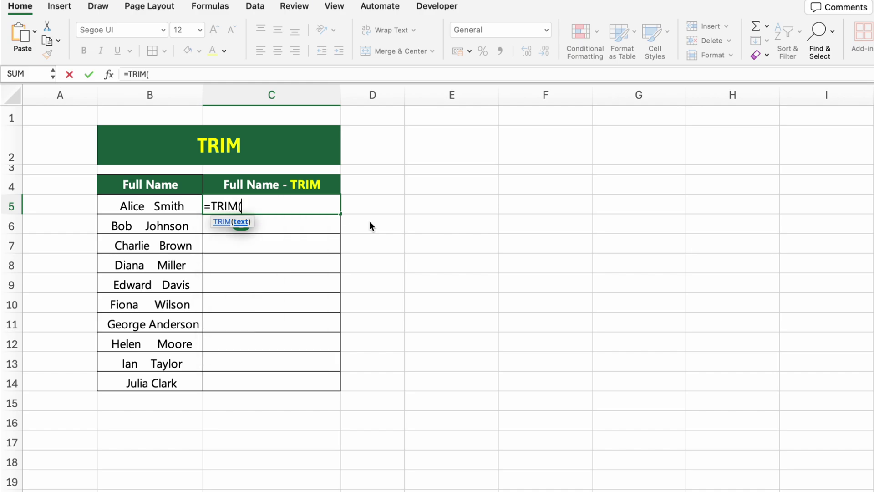
left_click(156, 206)
type(")")
key("Return")
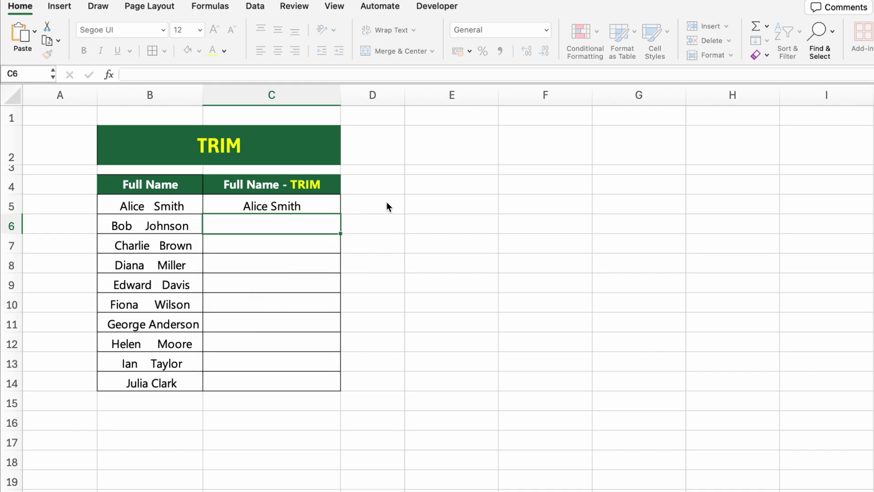
- Fill the TRIM formula from C5 down through C14 to clean the remaining full names
left_click(331, 207)
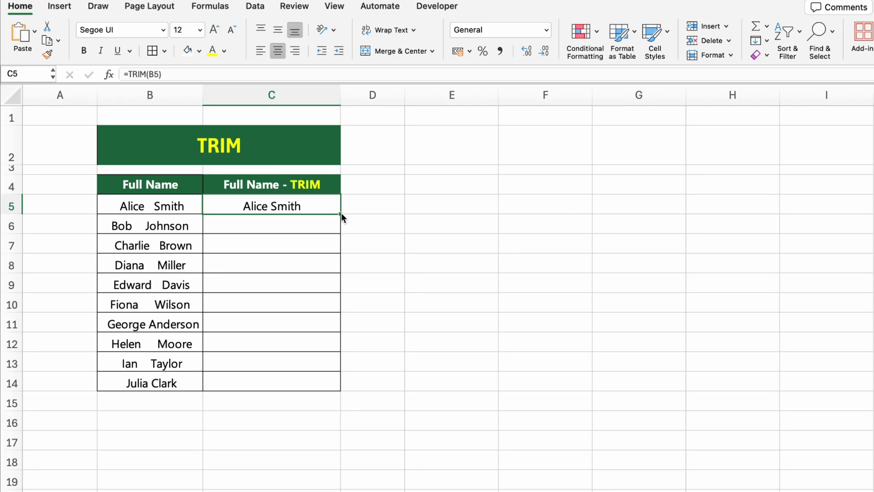
left_click_drag(341, 213, 345, 391)
left_click(480, 434)
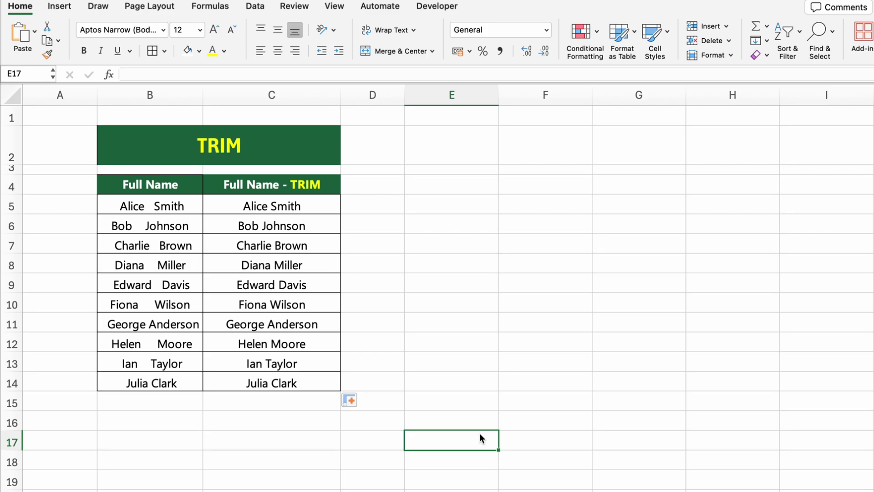